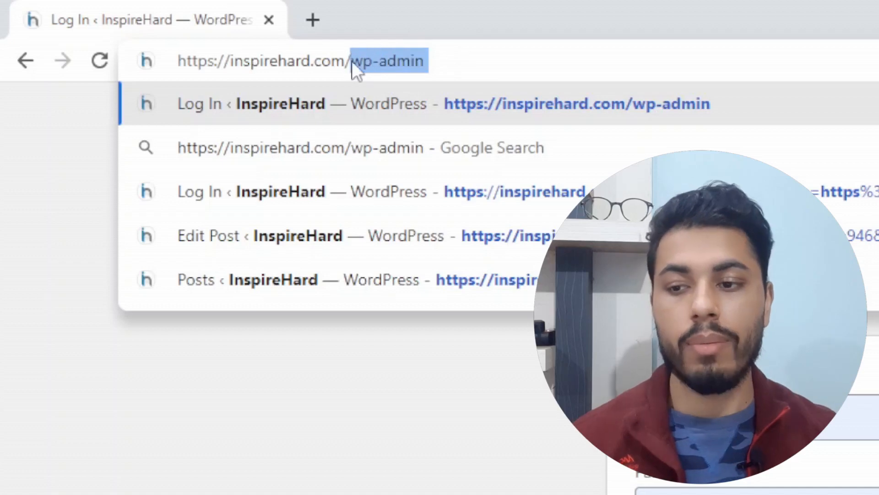
Log in to the InspireHard site's wp-admin area with the prefilled credentials.
drag(426, 61, 358, 64)
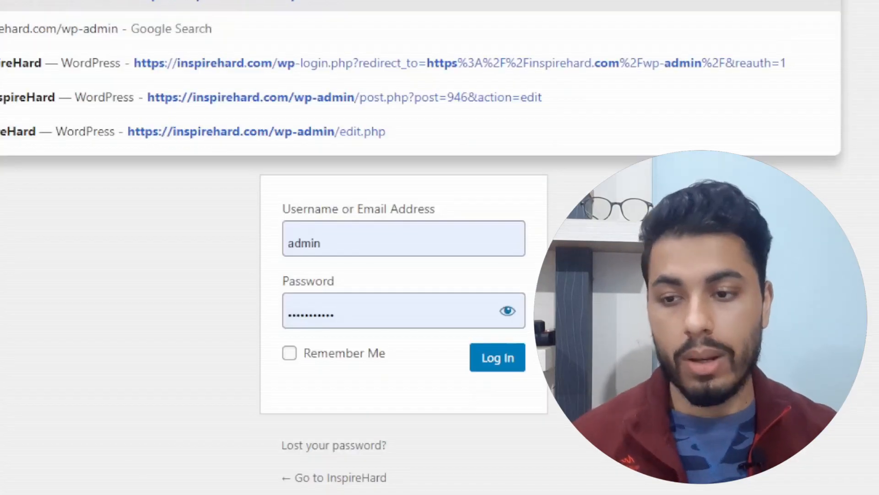
click(76, 158)
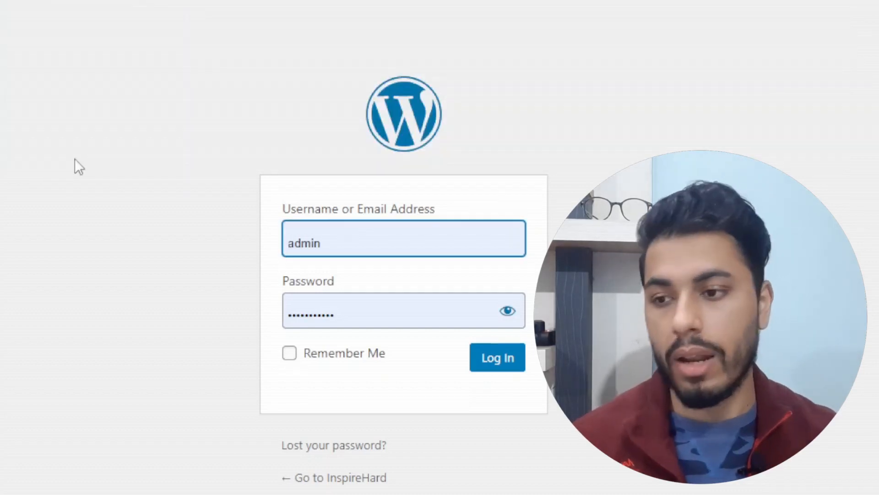
click(494, 360)
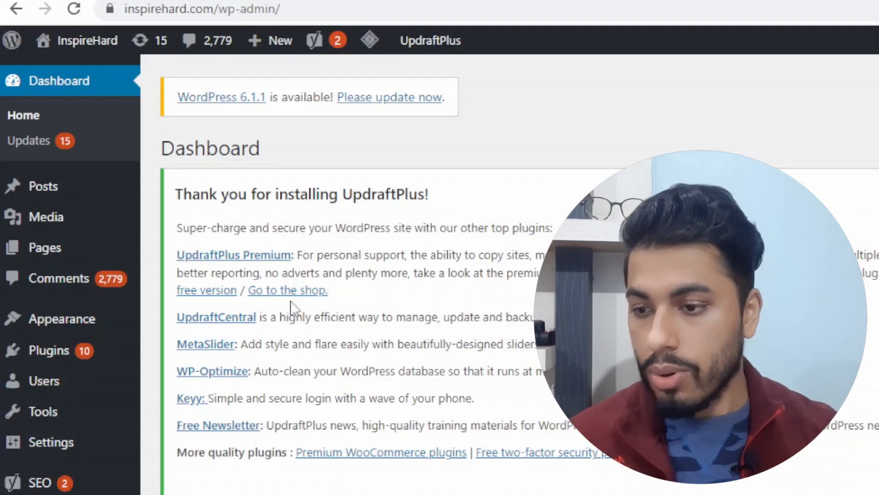
Look through the dashboard home page, including the welcome links, PHP update notice, Site Health Status and At a Glance sections.
scroll(271, 304, down, 2)
scroll(270, 303, down, 14)
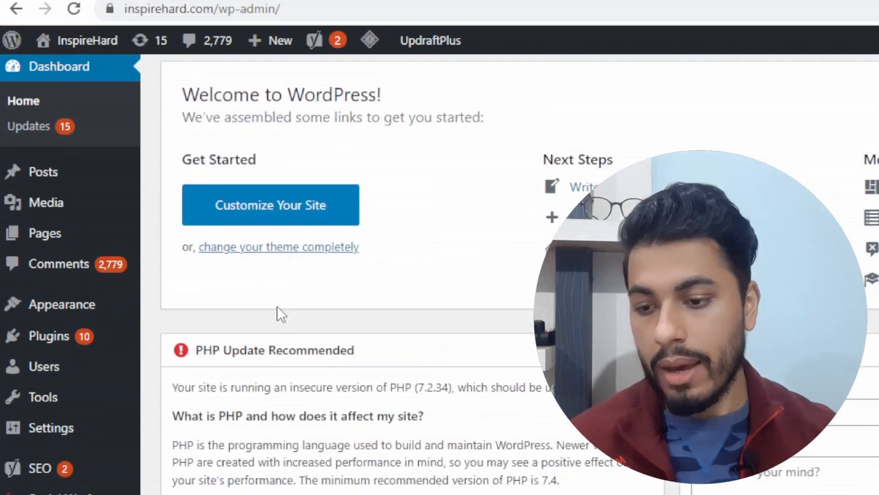
scroll(273, 311, down, 6)
scroll(261, 318, up, 12)
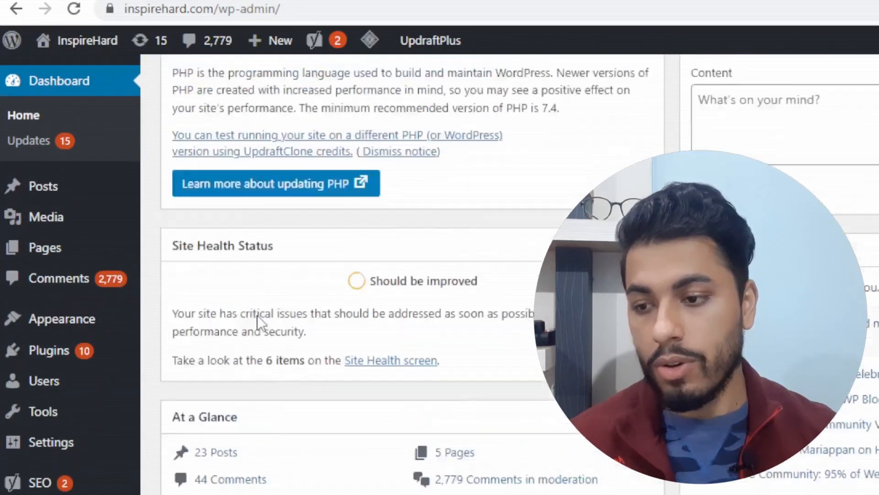
mouse_move(64, 413)
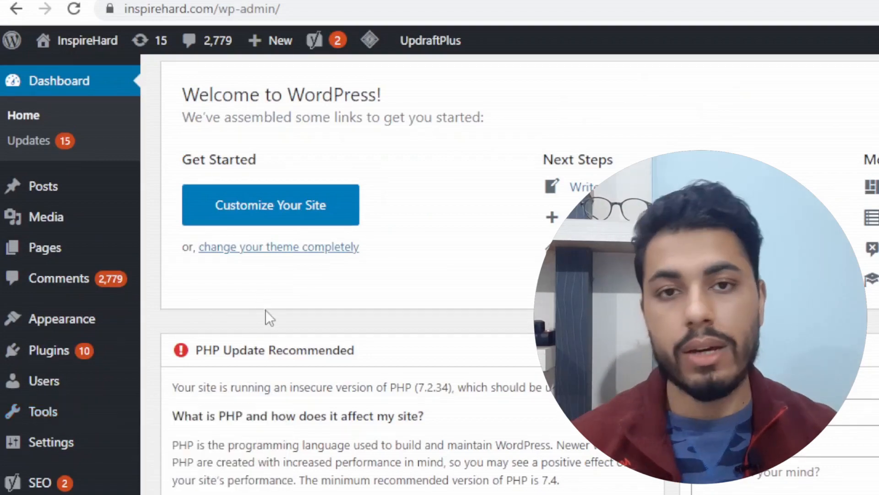
scroll(265, 316, down, 6)
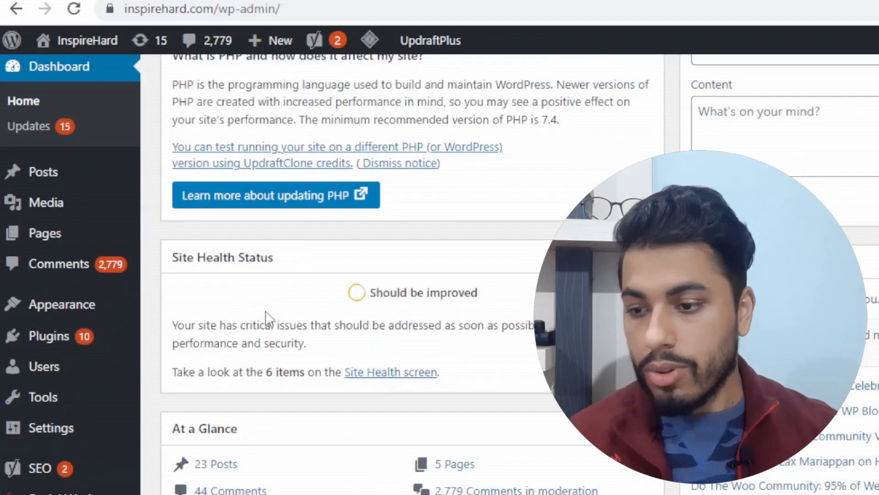
scroll(261, 302, up, 5)
scroll(67, 137, up, 5)
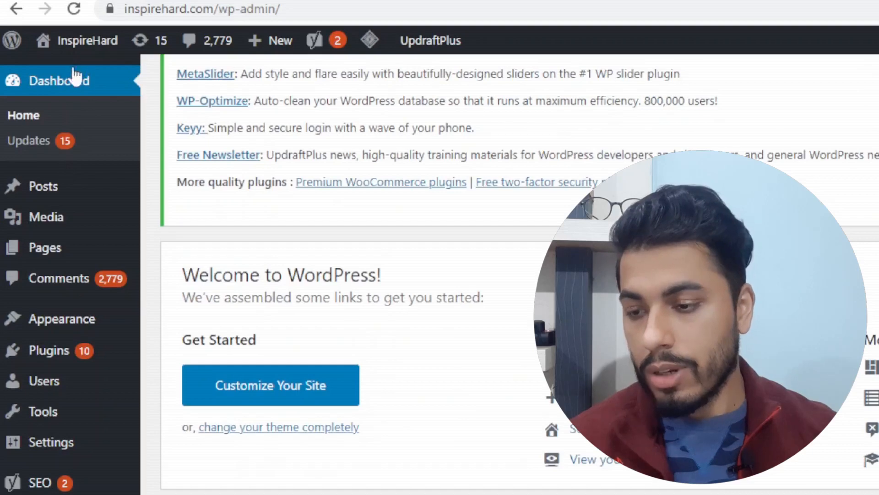
Open the list of posts and start a new post.
mouse_move(55, 192)
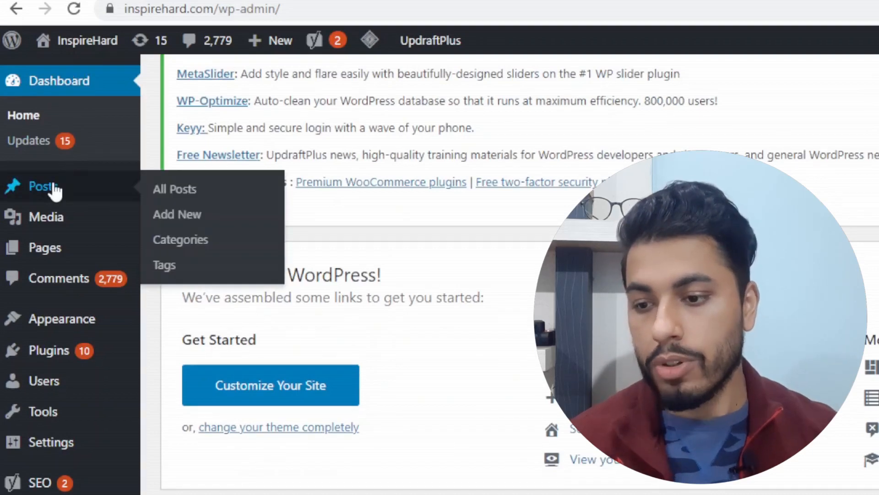
click(55, 190)
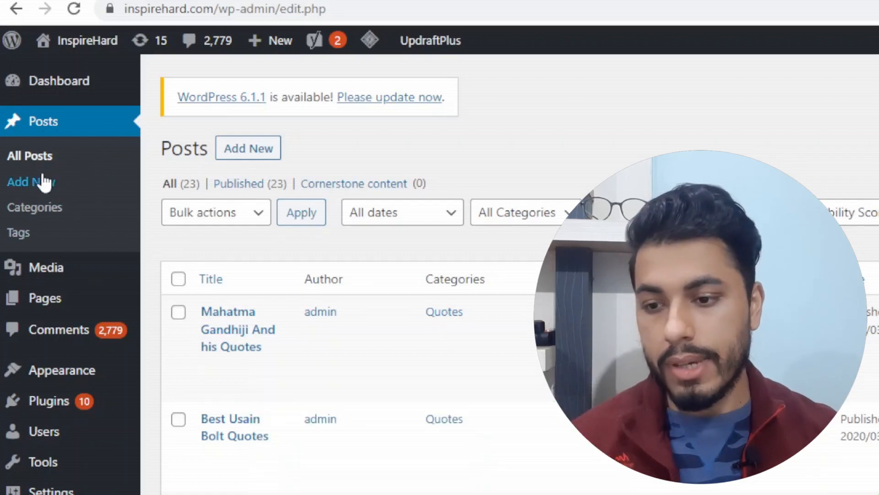
click(43, 183)
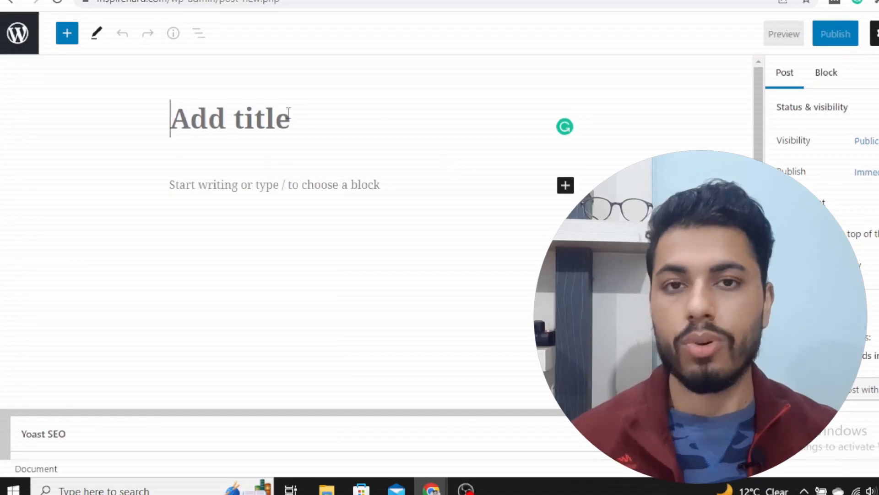
Examine the new post's title field, body paragraph and the Yoast SEO section below them.
click(265, 183)
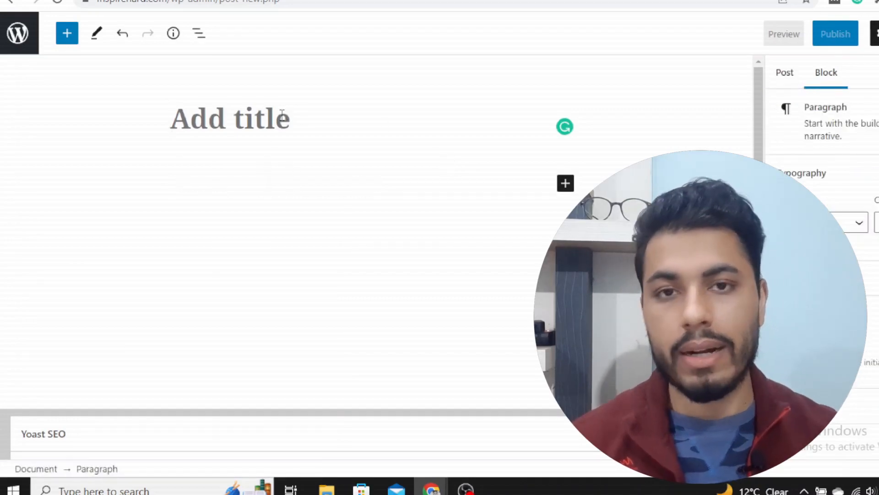
click(259, 121)
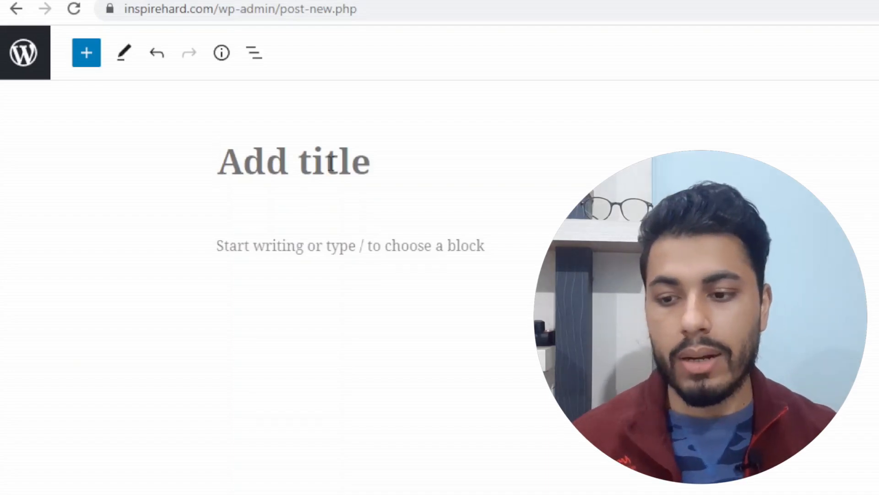
click(284, 177)
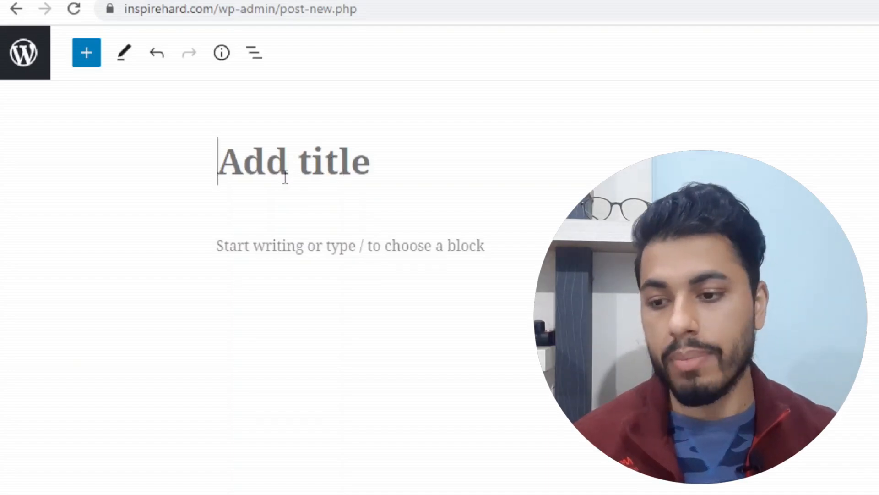
click(346, 251)
scroll(403, 219, down, 7)
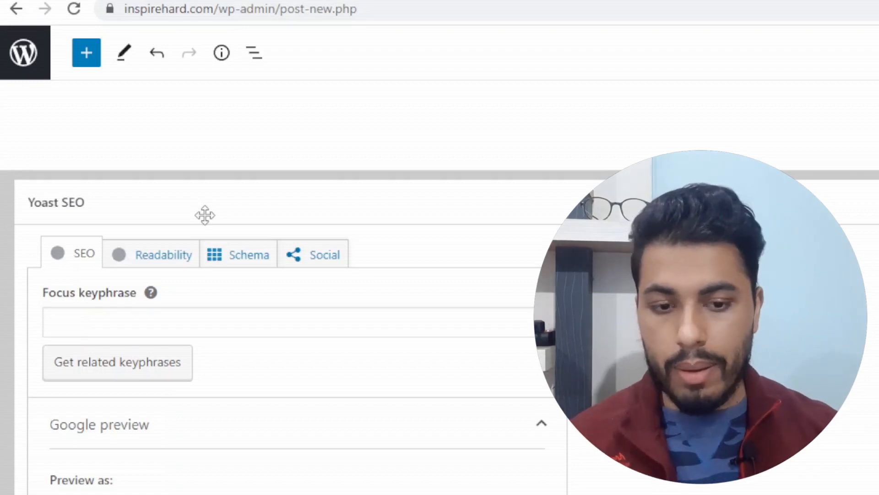
scroll(440, 293, up, 1)
scroll(440, 293, up, 3)
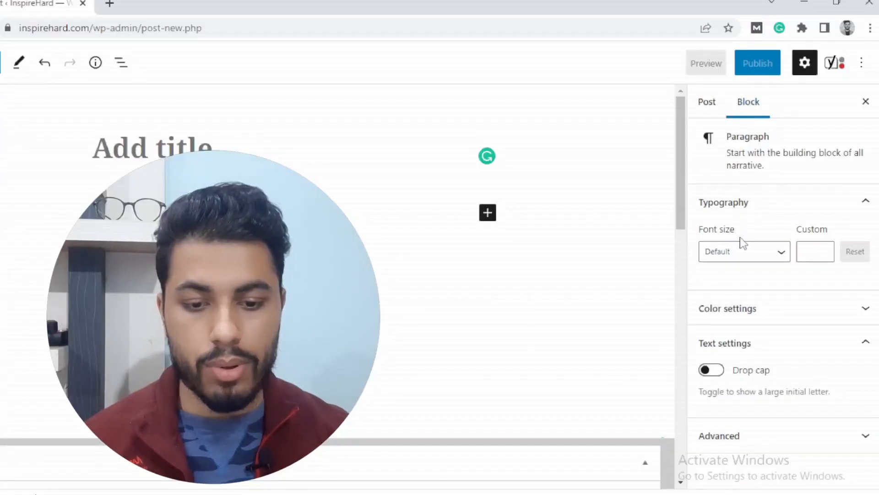
Check the paragraph block's font size choices and expand its advanced settings.
click(770, 259)
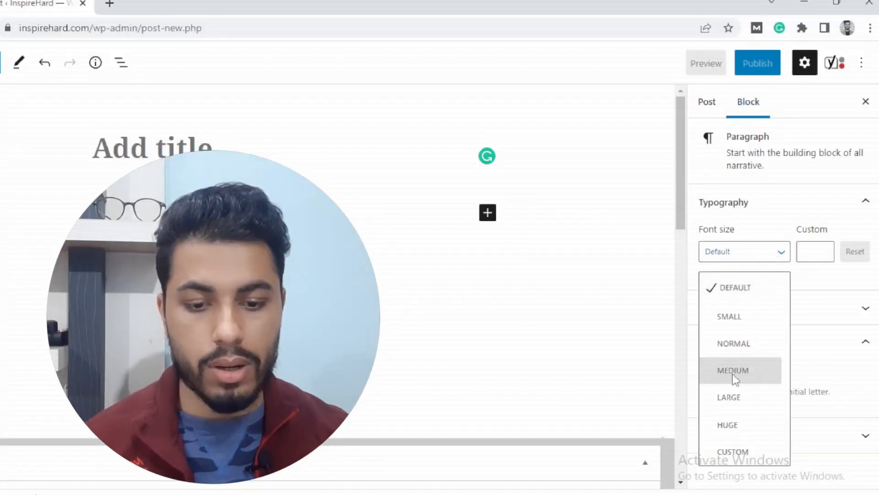
click(752, 259)
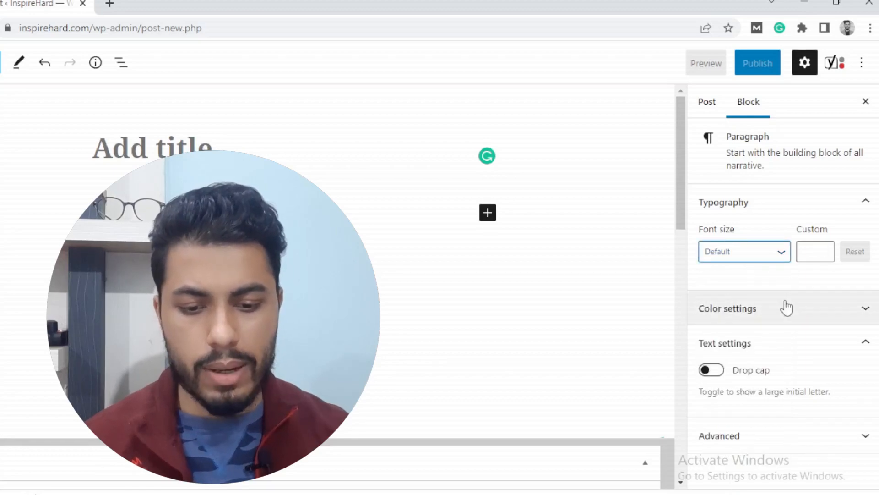
click(760, 440)
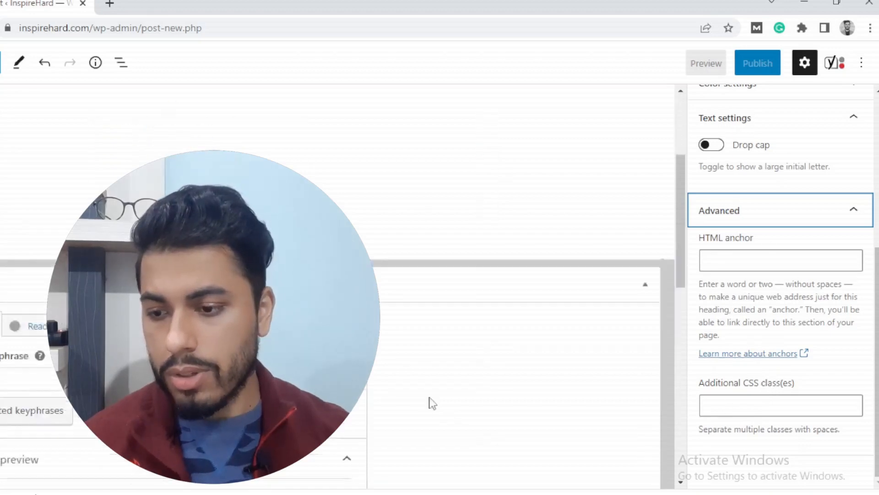
Examine the Yoast SEO title, slug, meta description and analysis sections of the post.
scroll(427, 397, down, 4)
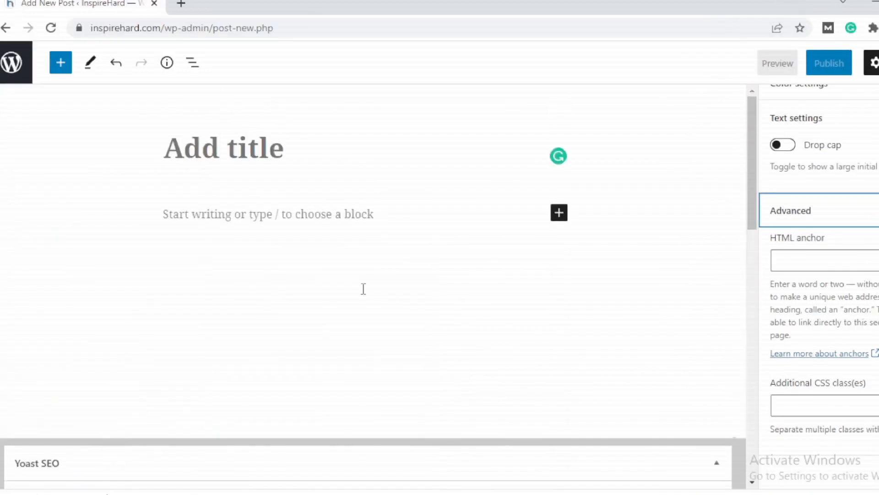
scroll(365, 291, down, 10)
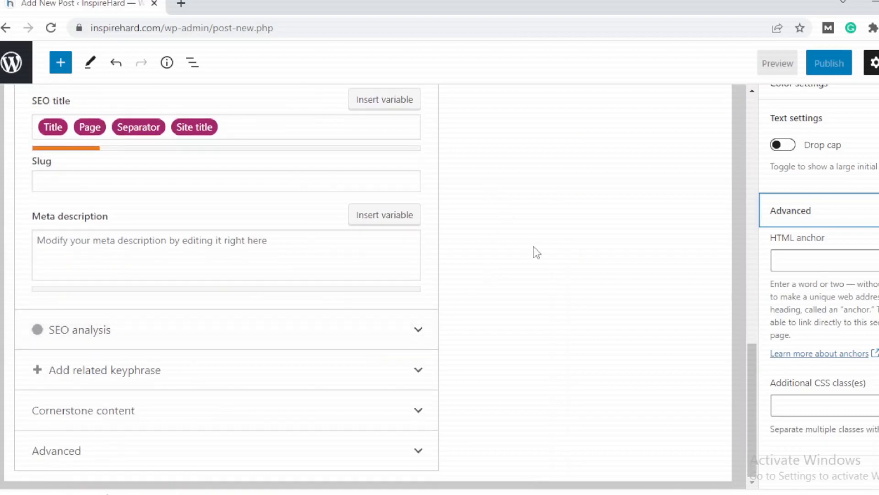
scroll(531, 275, up, 10)
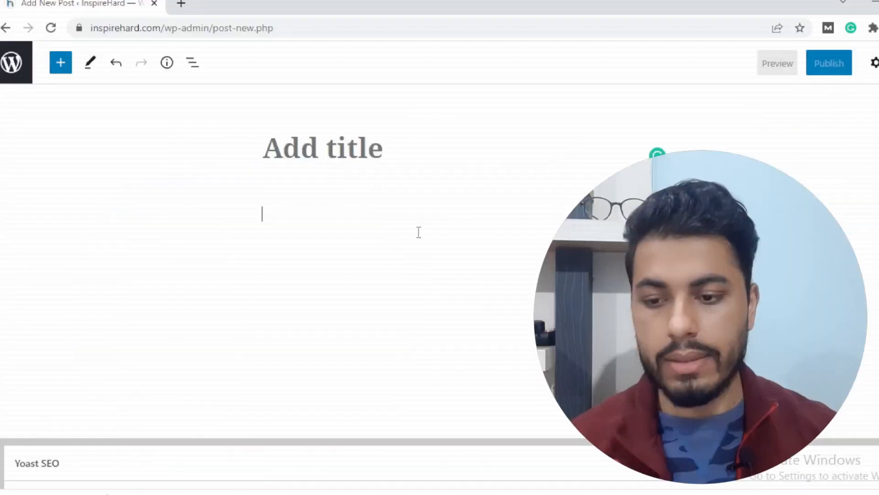
Enter "gfbfbfdbfd" as the post's body text and check the additional options available for that paragraph block.
text(gfbfbfdbfd)
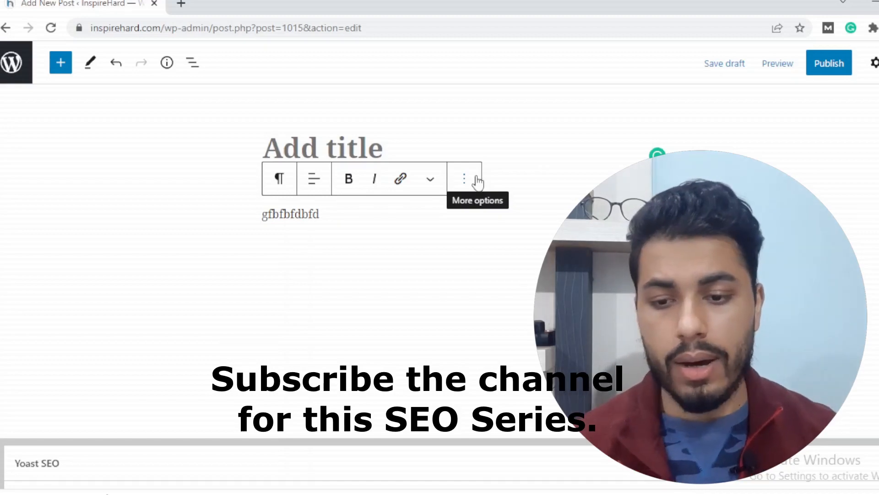
click(464, 188)
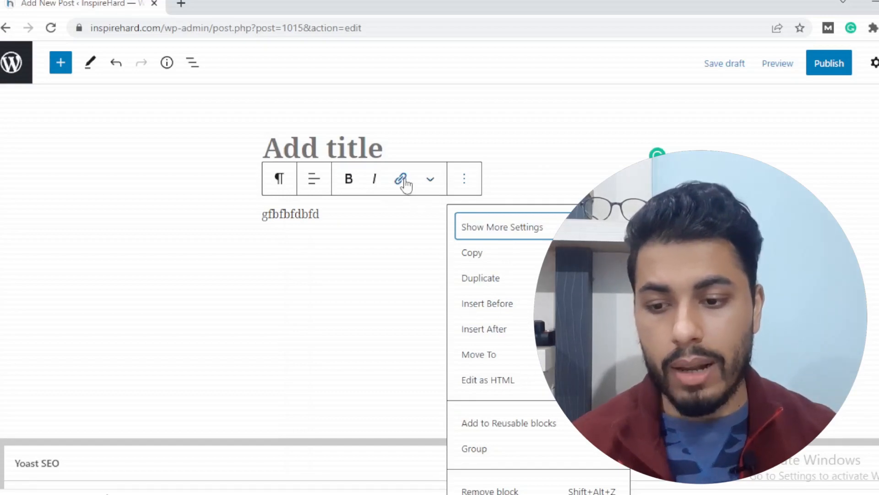
click(307, 219)
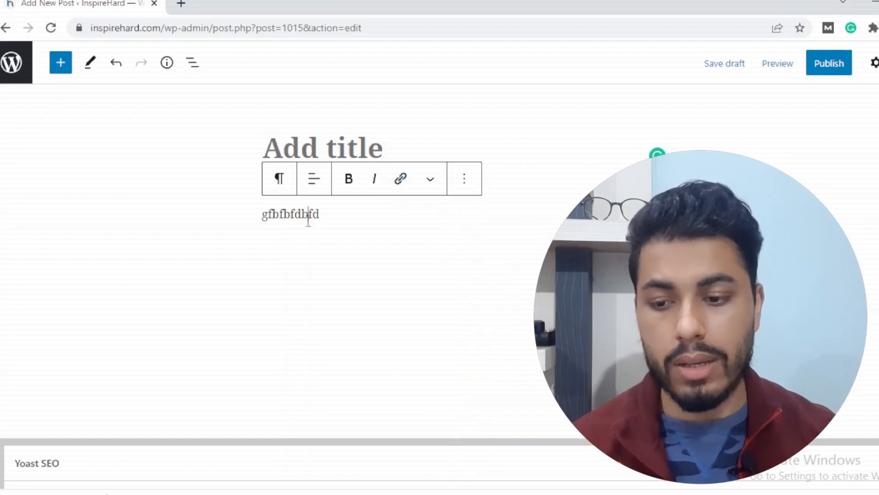
Examine the link options for the sample body text, trying the open-in-new-tab setting on and off without adding a link.
drag(332, 215, 268, 216)
click(401, 180)
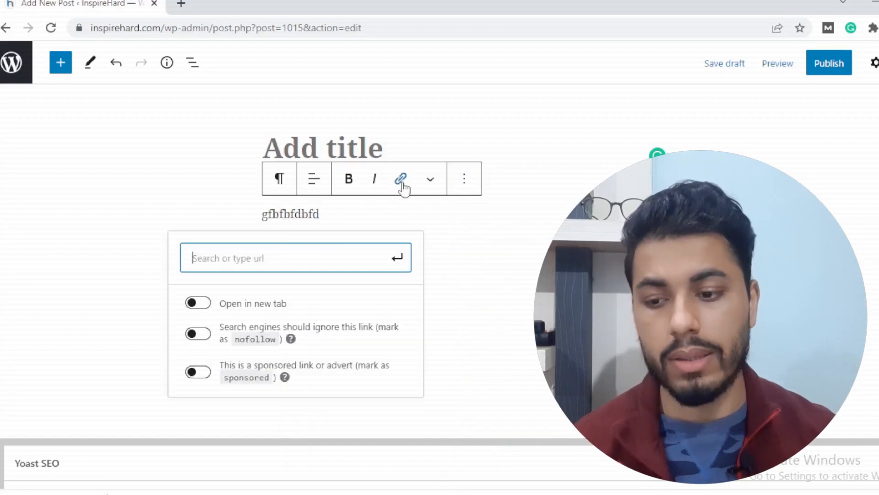
click(197, 304)
click(198, 306)
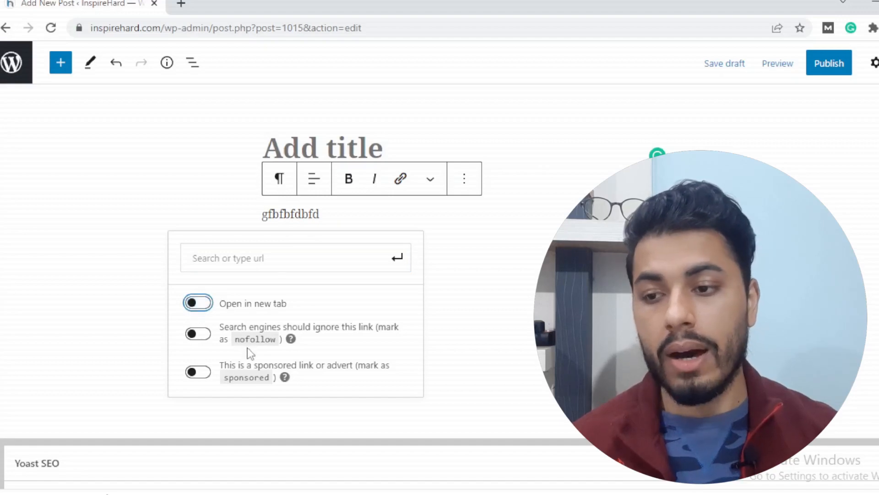
click(500, 266)
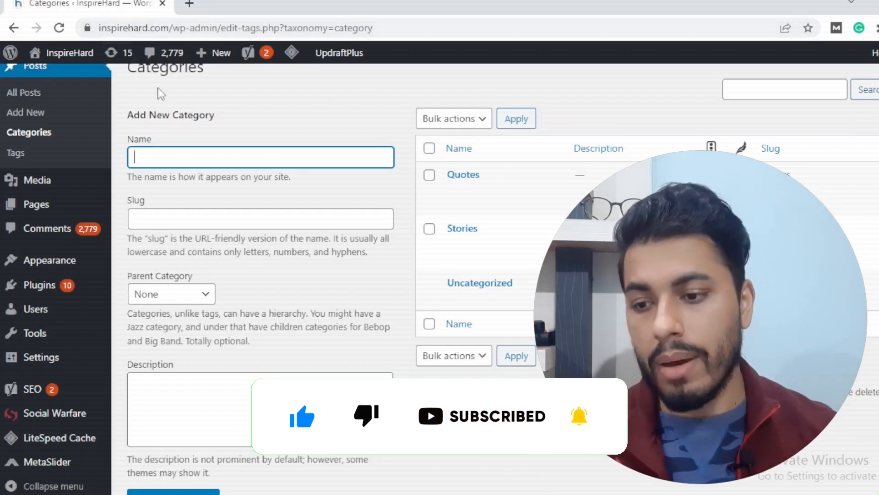
Examine the new category form's slug, parent category choices and description field, along with the existing category list.
scroll(206, 169, down, 2)
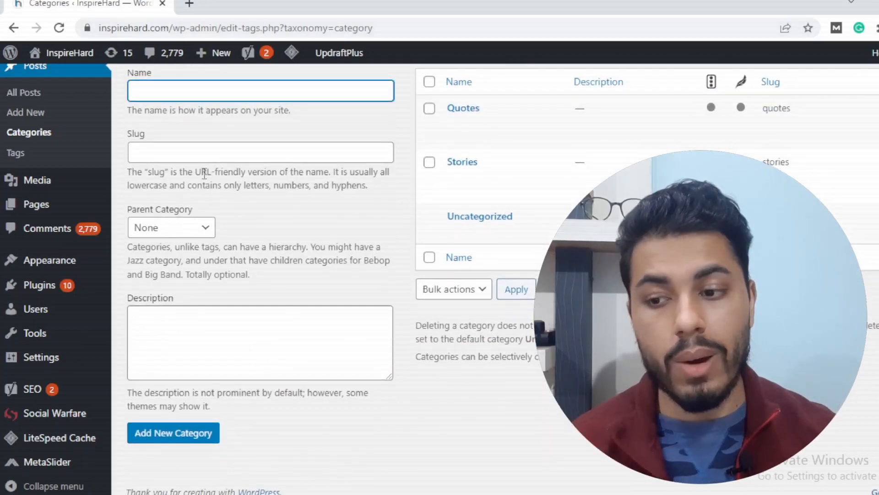
click(206, 155)
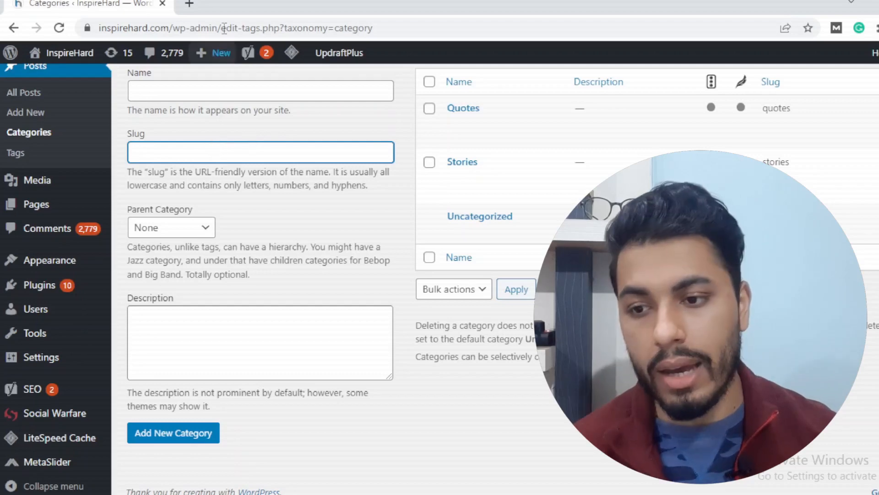
drag(174, 30, 279, 120)
click(216, 143)
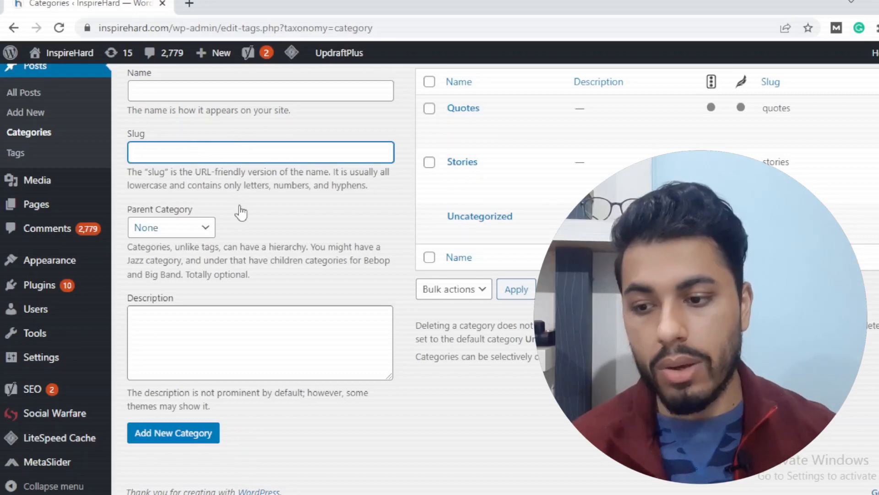
click(204, 229)
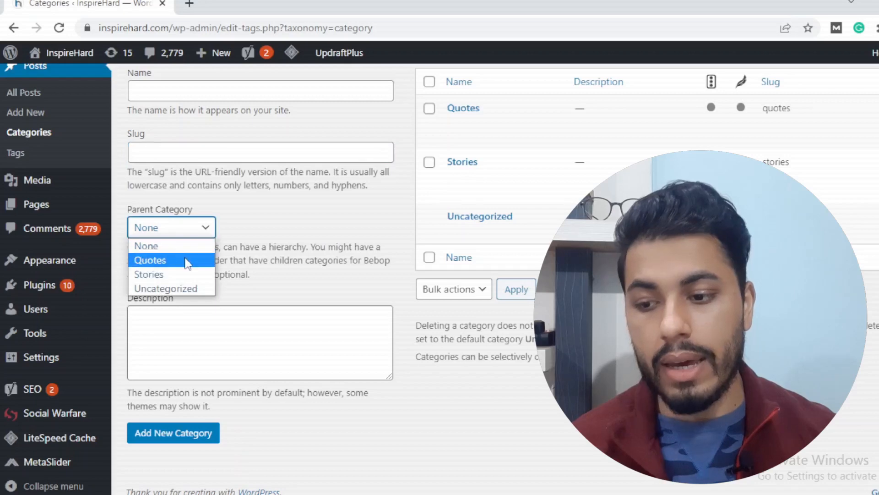
click(286, 223)
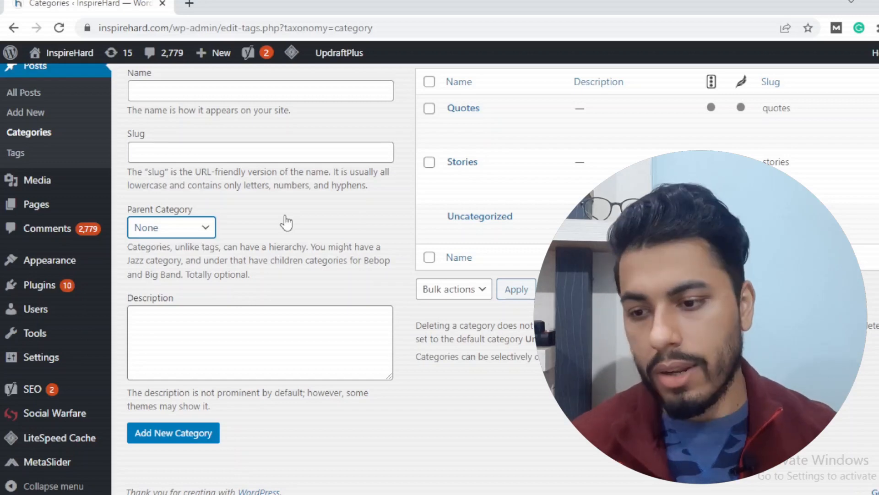
click(210, 312)
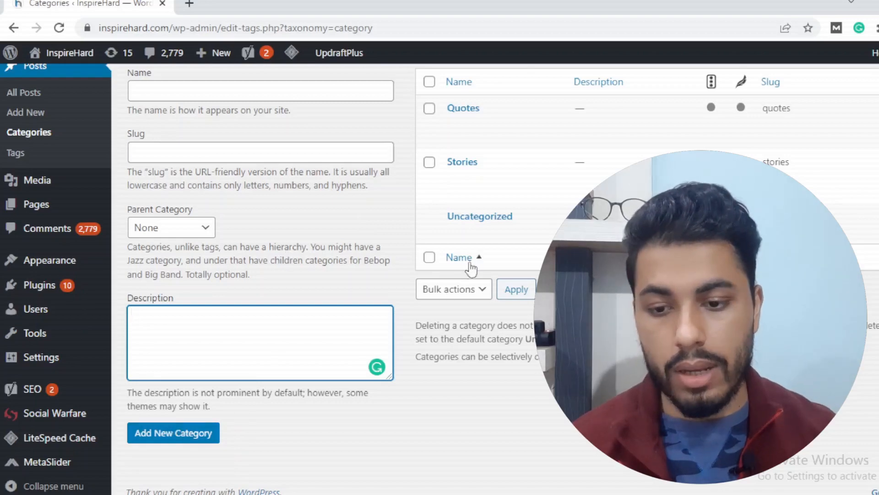
scroll(467, 255, up, 3)
scroll(463, 260, down, 2)
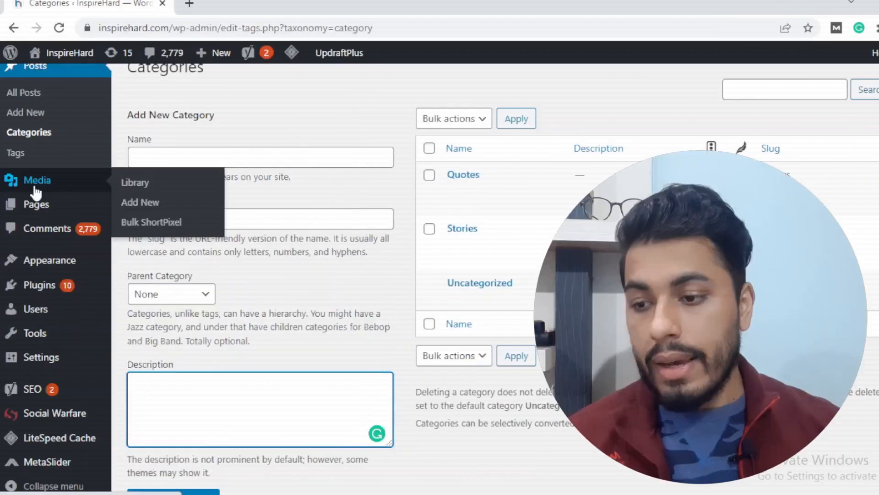
Open the media library and look through the uploaded images.
click(35, 187)
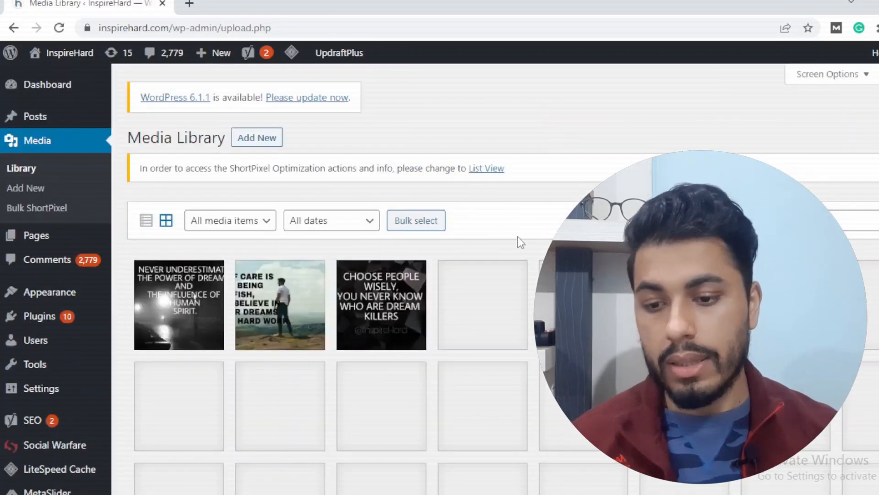
scroll(519, 243, down, 2)
scroll(316, 190, up, 2)
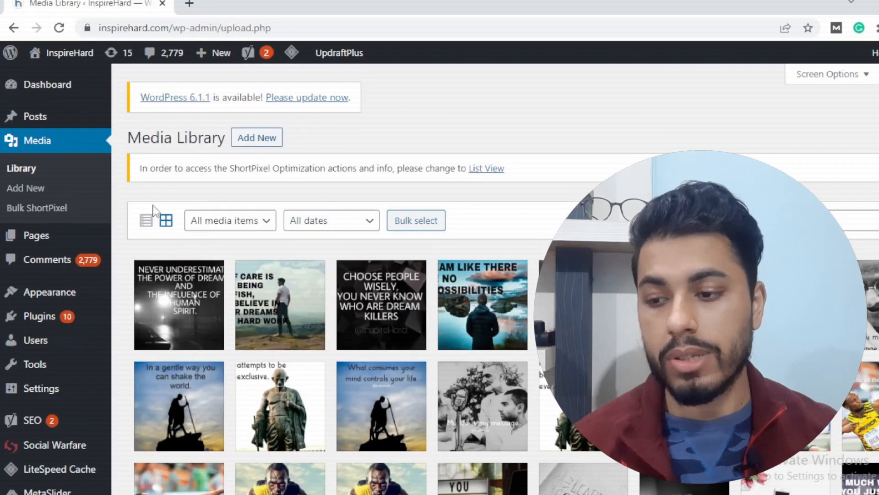
Look over the list of the site's pages and the list of visitor comments.
click(35, 236)
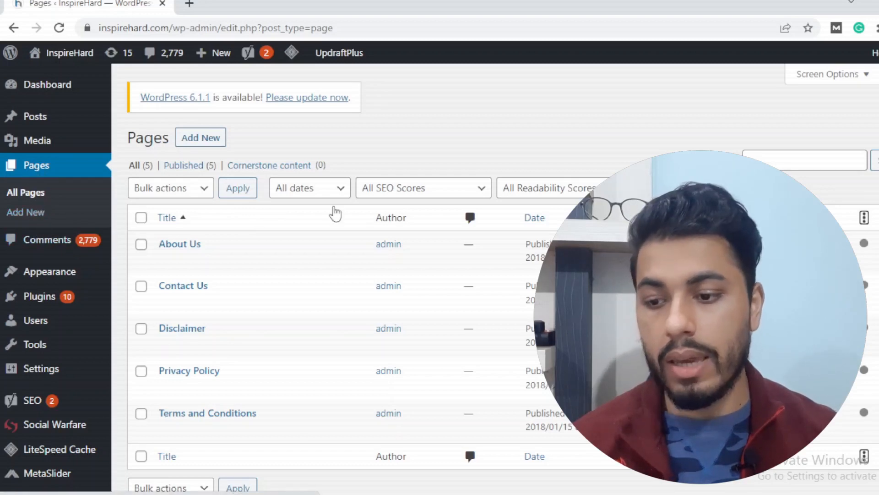
scroll(334, 212, down, 1)
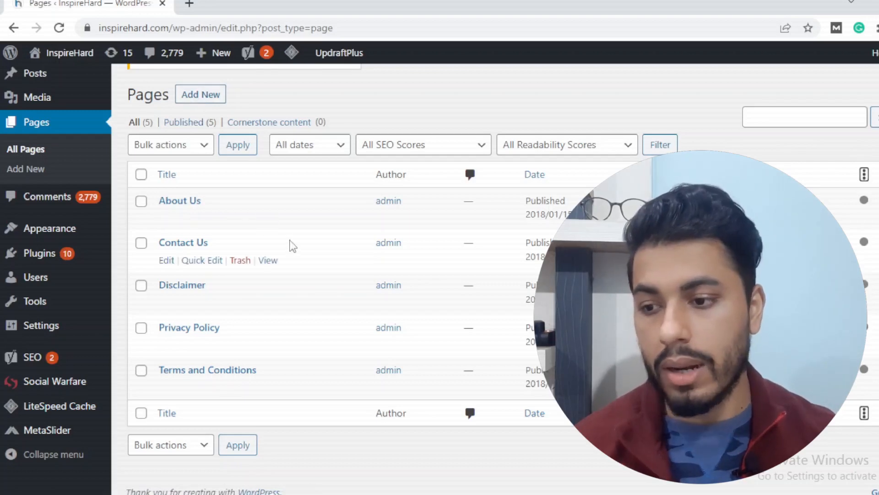
click(42, 208)
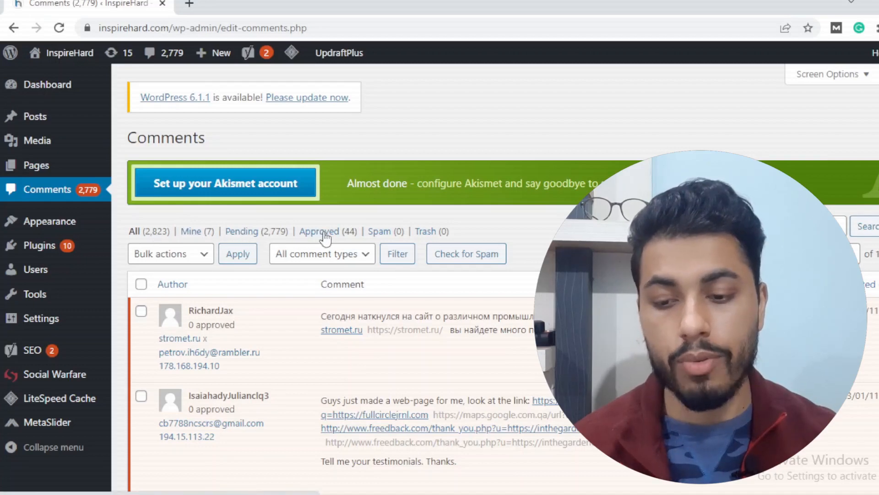
mouse_move(340, 356)
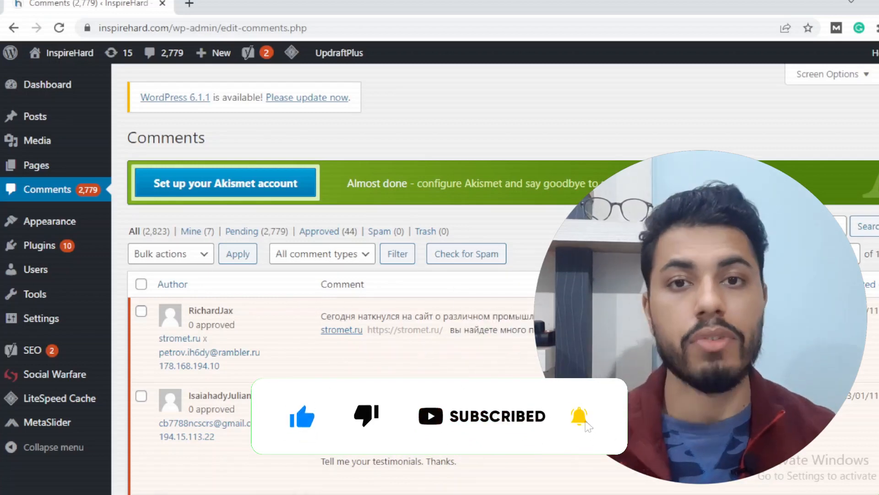
Look over the themes installed on the site, including the active BfastMag theme.
mouse_move(49, 229)
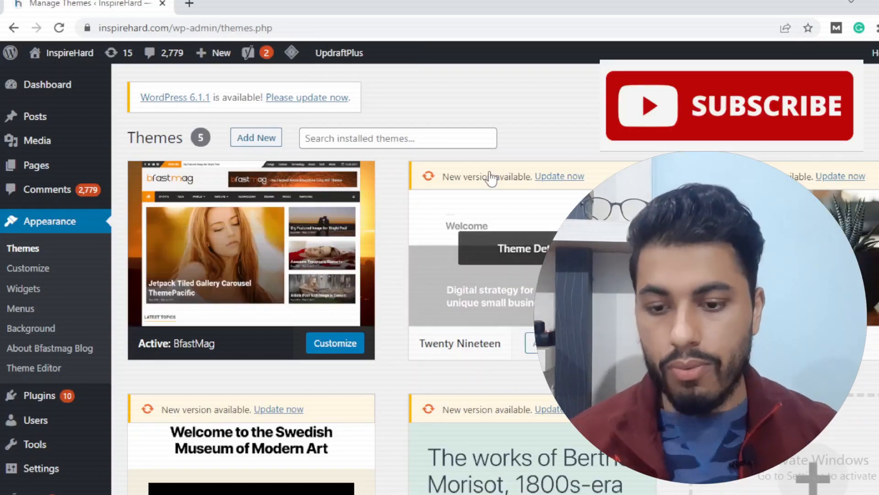
scroll(447, 216, down, 3)
scroll(338, 122, up, 3)
scroll(338, 123, down, 1)
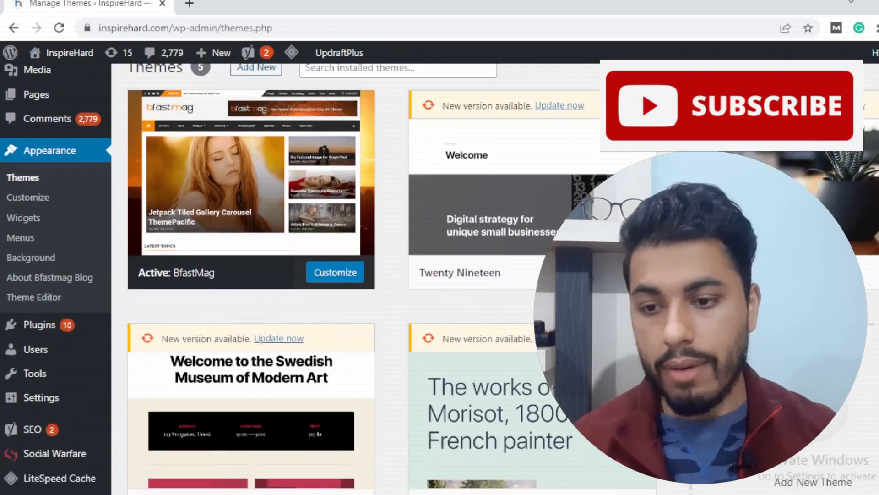
scroll(338, 123, up, 1)
Open the page for adding themes and browse the featured themes available for installation.
click(272, 139)
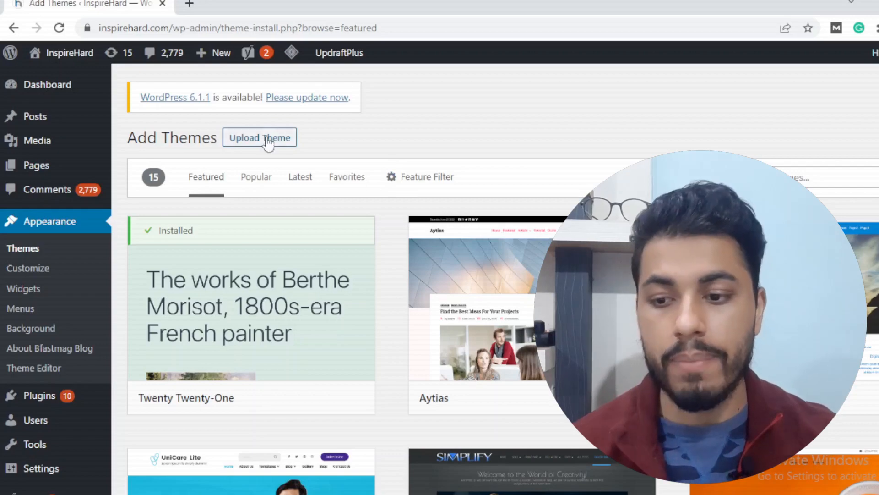
scroll(418, 299, down, 4)
scroll(418, 298, up, 3)
scroll(421, 300, down, 5)
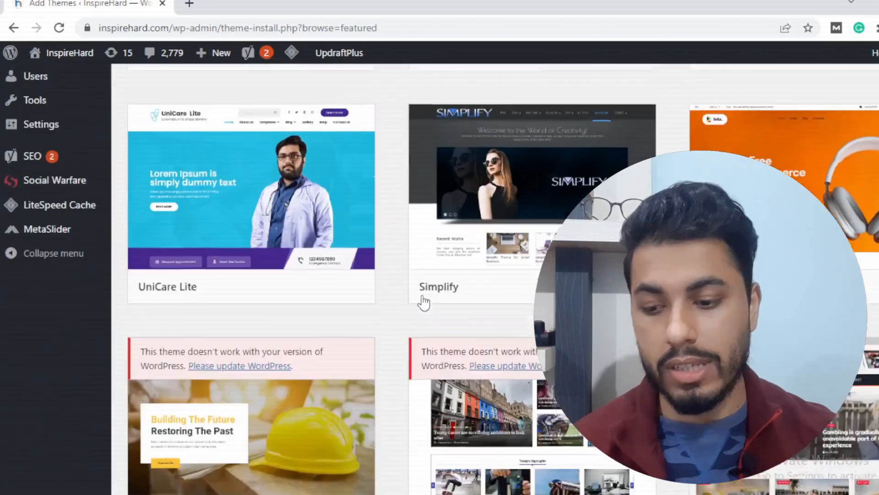
scroll(419, 298, up, 8)
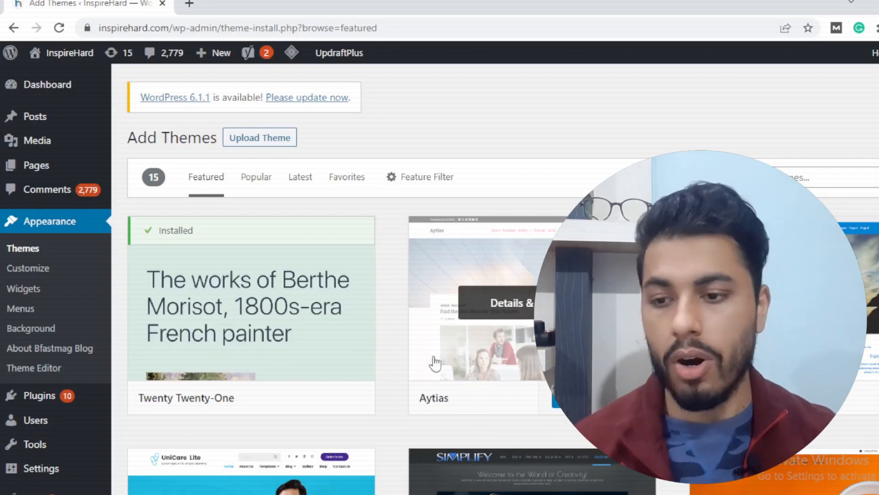
scroll(465, 301, down, 3)
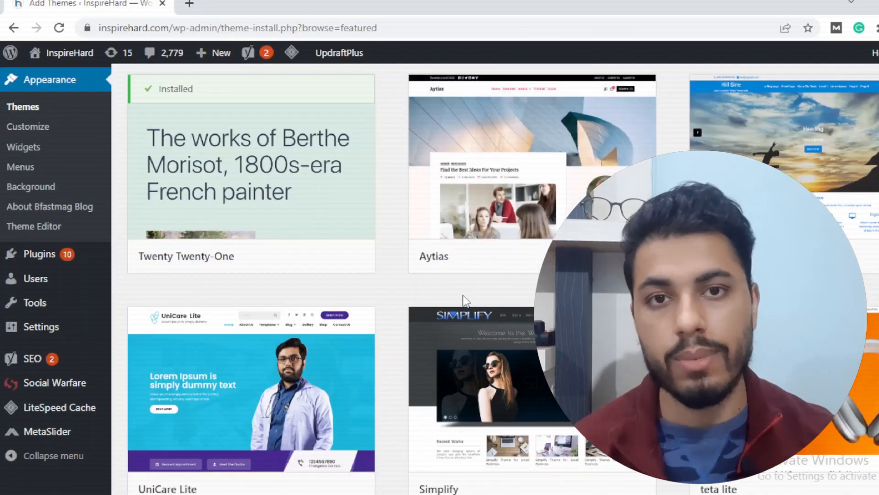
scroll(465, 300, up, 3)
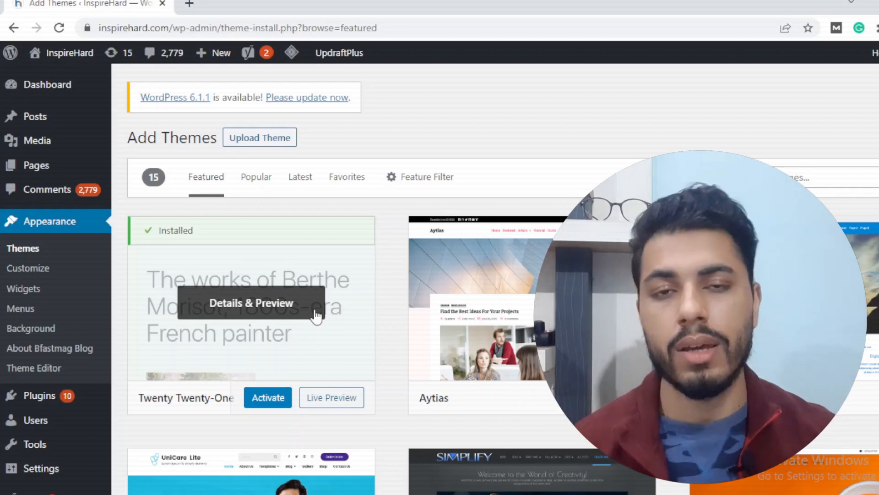
Open the customizer for the active theme and look through its list of setting sections.
click(37, 274)
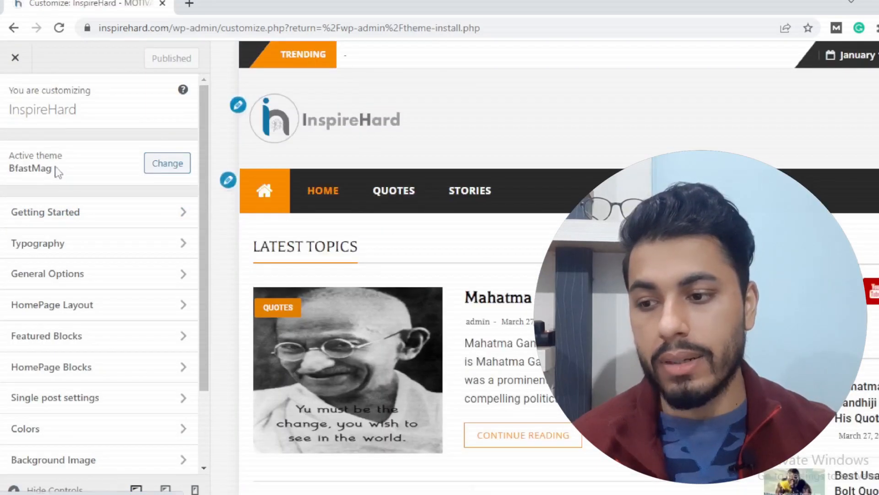
scroll(74, 218, down, 2)
scroll(136, 186, down, 1)
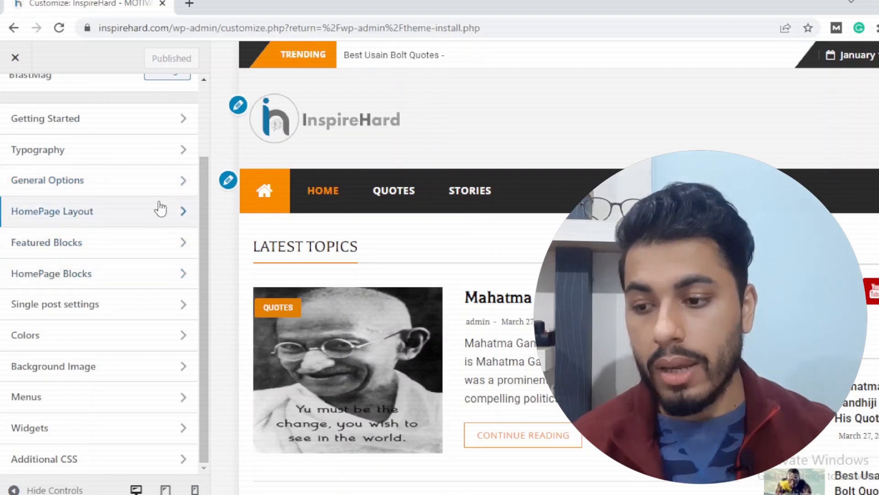
Examine the site title, tagline and site icon under the general Site Identity options, leaving the customizer without changes.
click(178, 181)
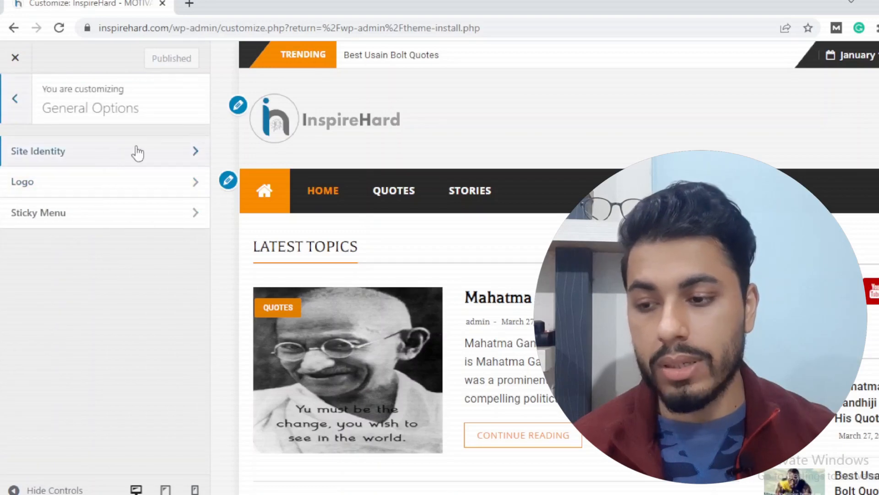
click(176, 153)
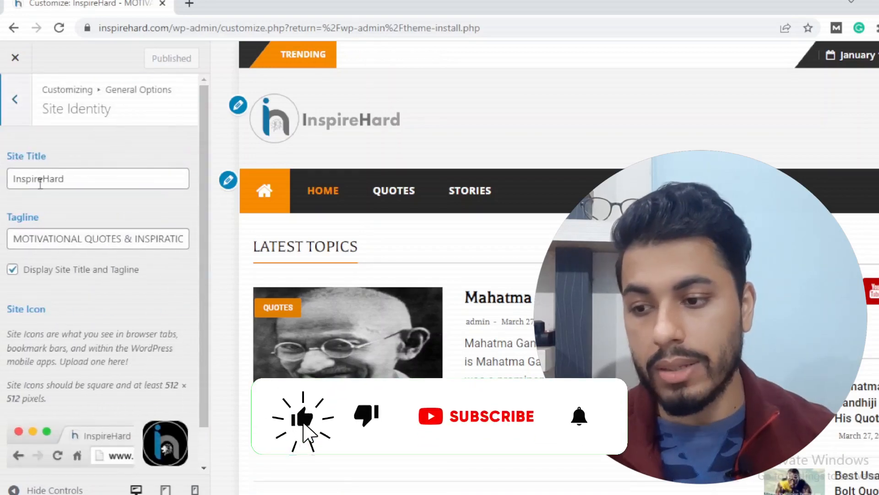
drag(42, 243, 137, 242)
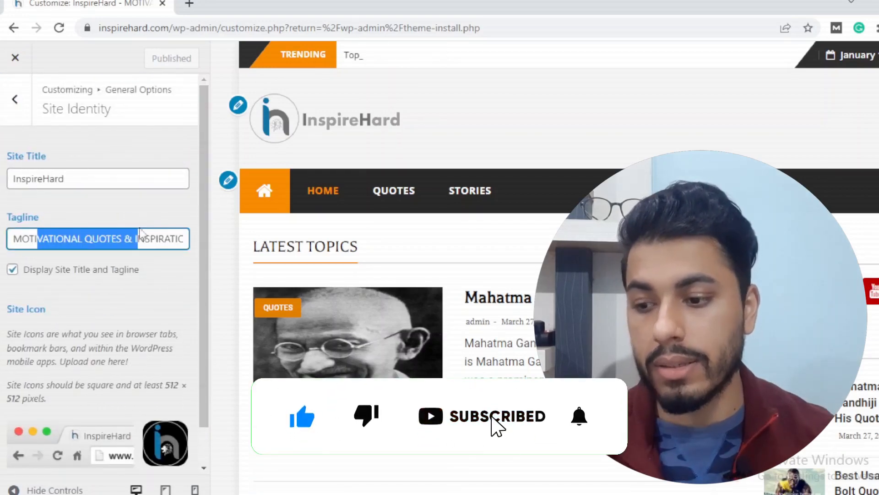
scroll(55, 271, down, 1)
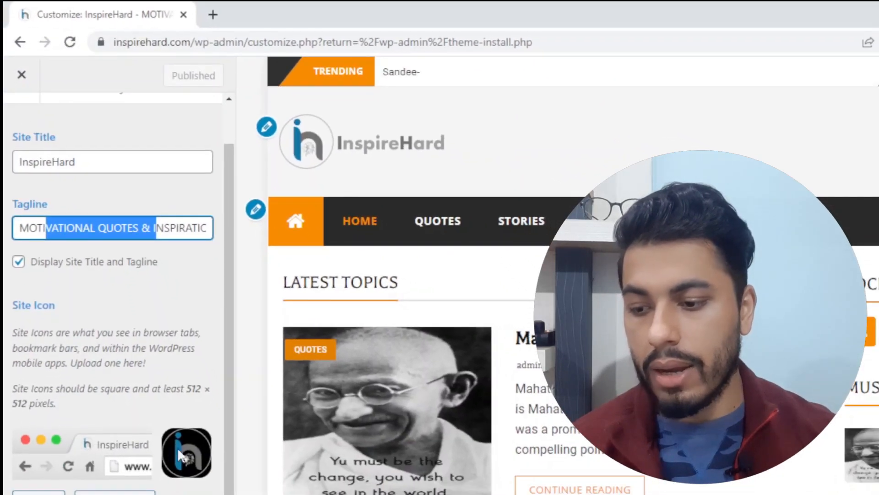
click(22, 76)
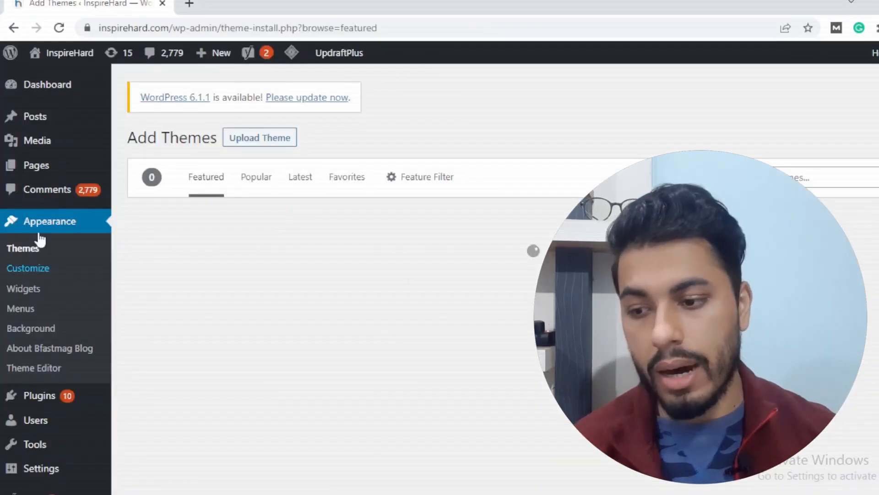
Open the widget management page and look over the available widgets and the sidebar, header and footer areas.
click(29, 292)
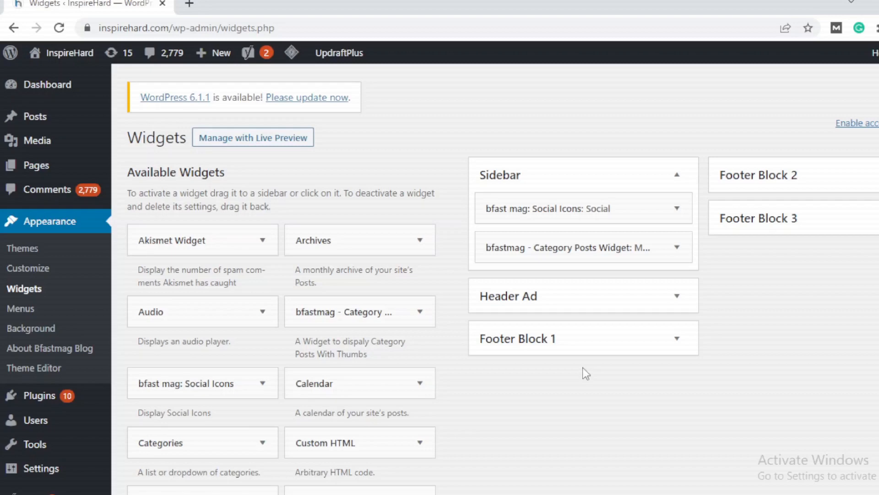
scroll(584, 371, down, 5)
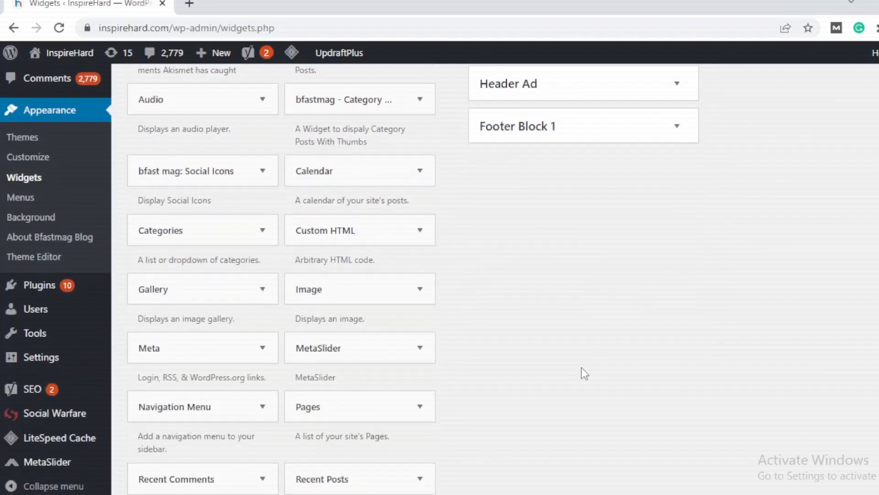
scroll(584, 372, up, 5)
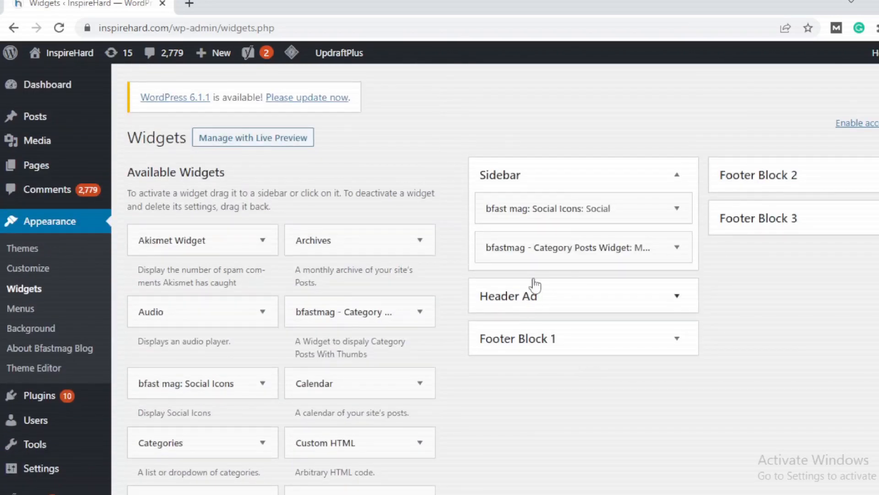
Expand the Social Icons widget in the Sidebar area and examine its social profile link fields.
click(490, 176)
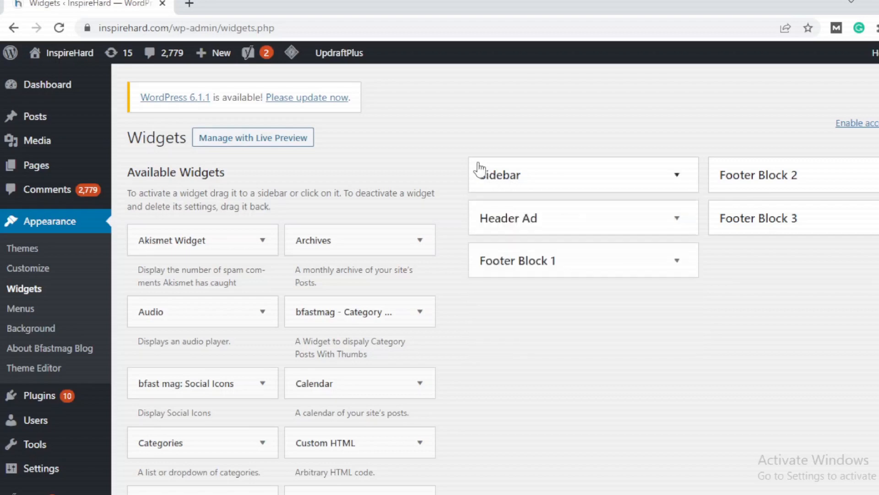
click(589, 178)
click(675, 207)
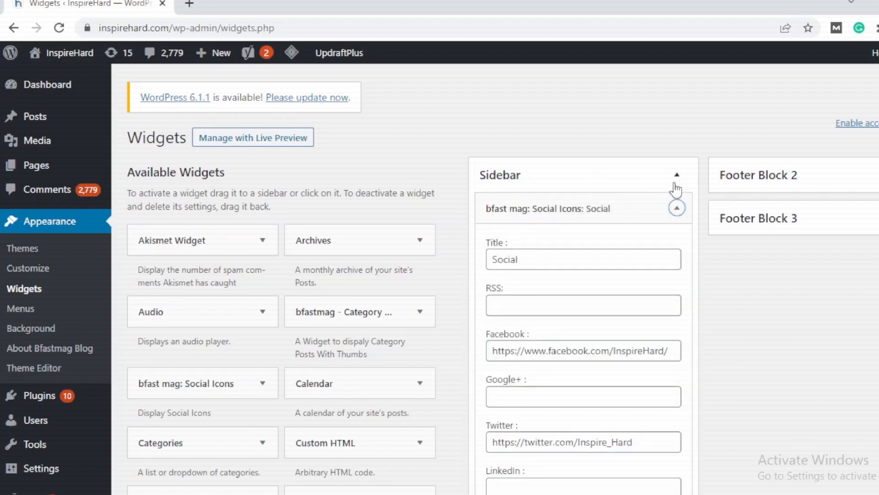
click(676, 176)
click(677, 175)
scroll(559, 277, down, 3)
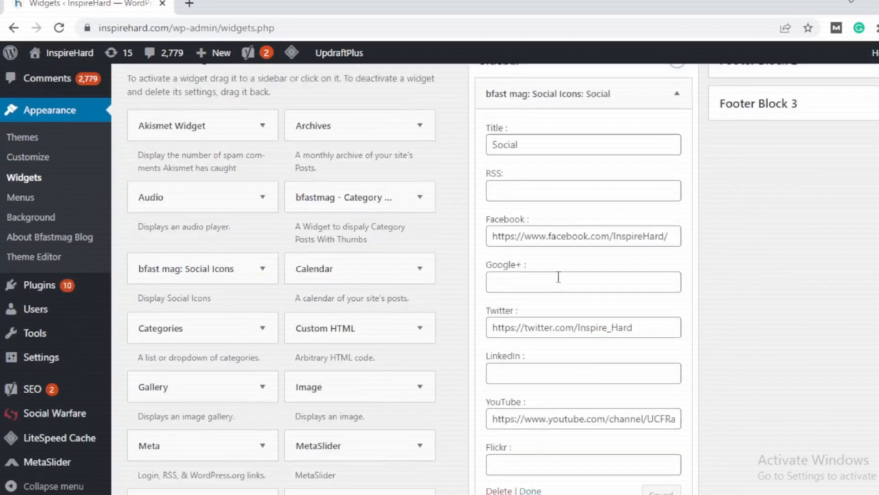
scroll(557, 276, up, 2)
scroll(525, 189, down, 3)
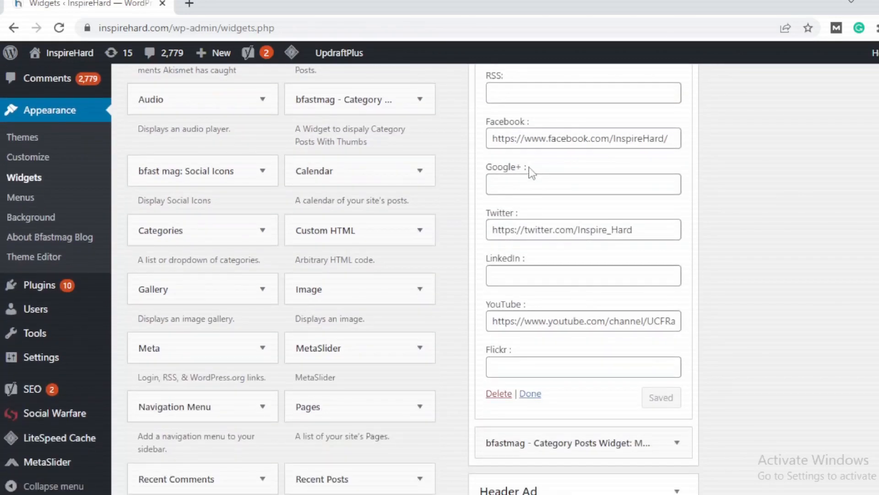
click(562, 137)
Look through the remaining available widgets and the unused inactive sidebars below them.
scroll(554, 253, down, 9)
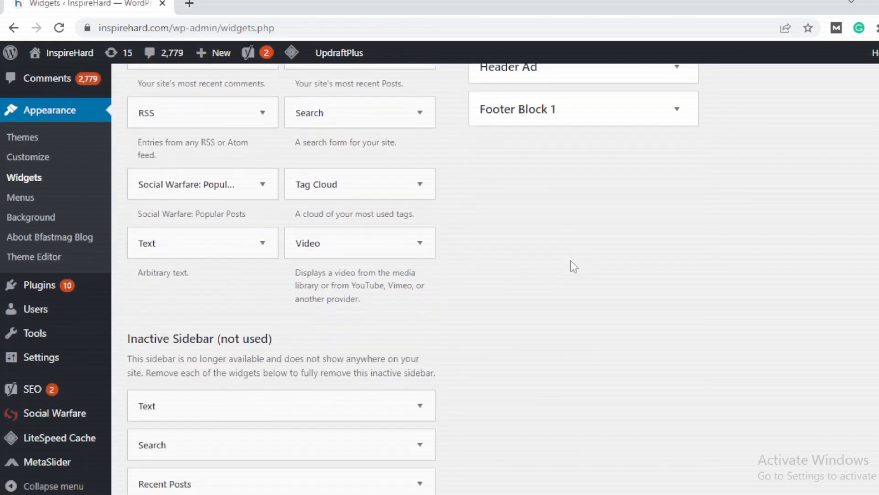
scroll(570, 261, down, 8)
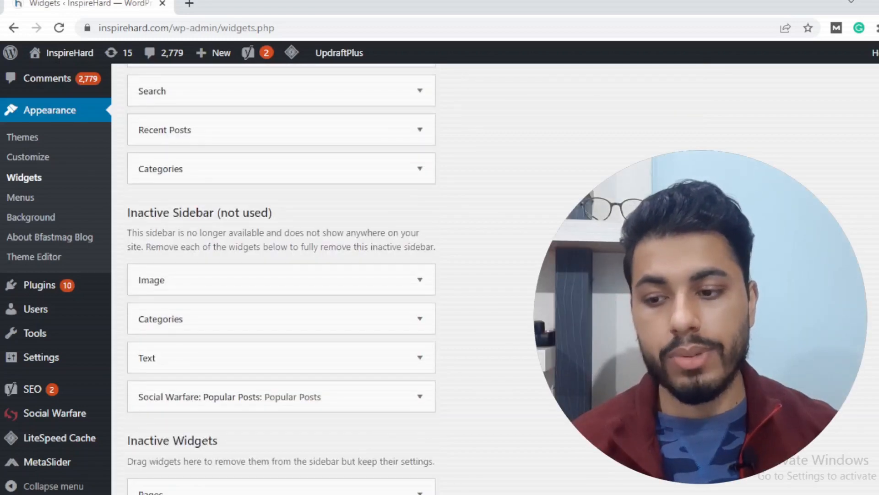
scroll(282, 279, up, 8)
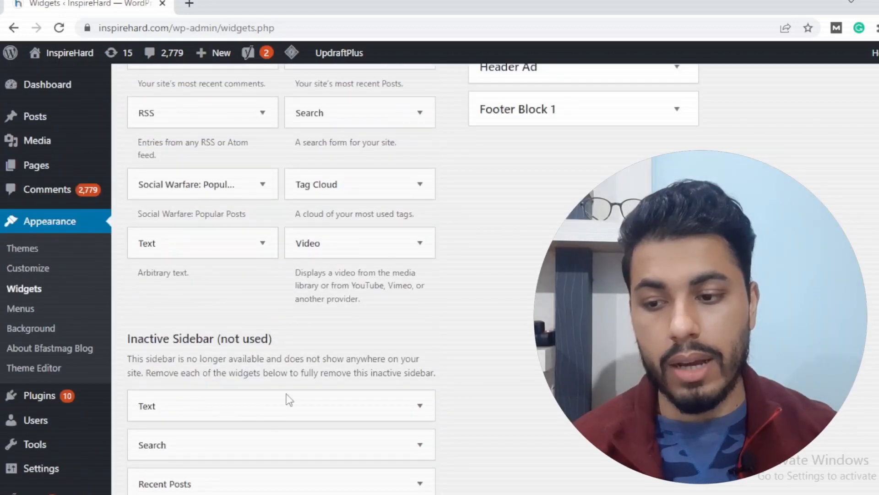
scroll(340, 247, down, 5)
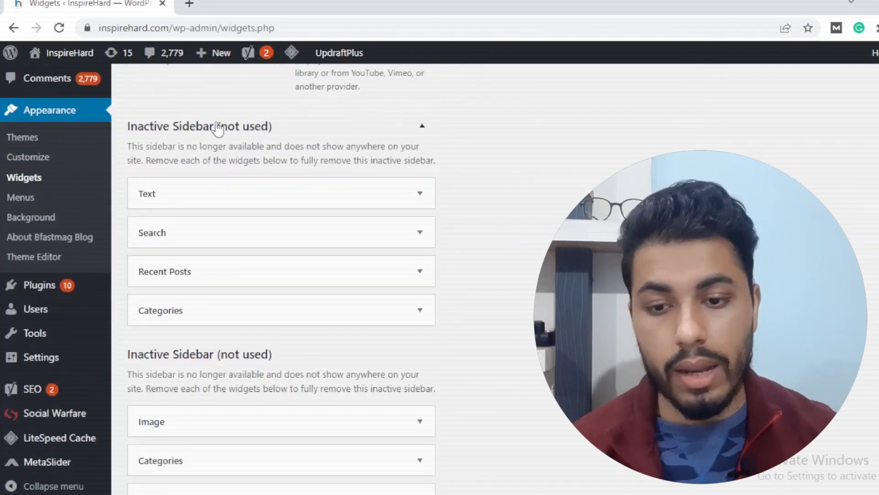
Try moving the Text, Search and Recent Posts widgets within the first inactive sidebar.
mouse_move(254, 197)
mouse_down()
mouse_move(373, 181)
mouse_move(294, 198)
mouse_move(243, 197)
mouse_up()
drag(213, 229, 238, 238)
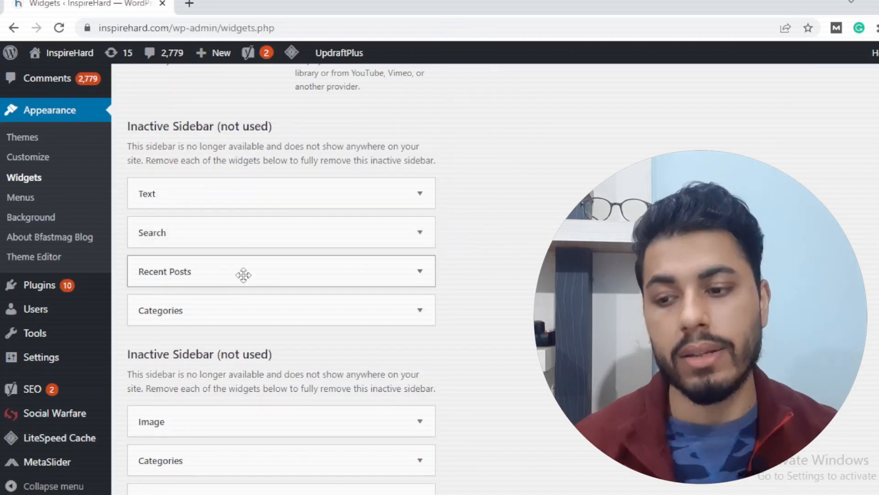
drag(208, 272, 270, 336)
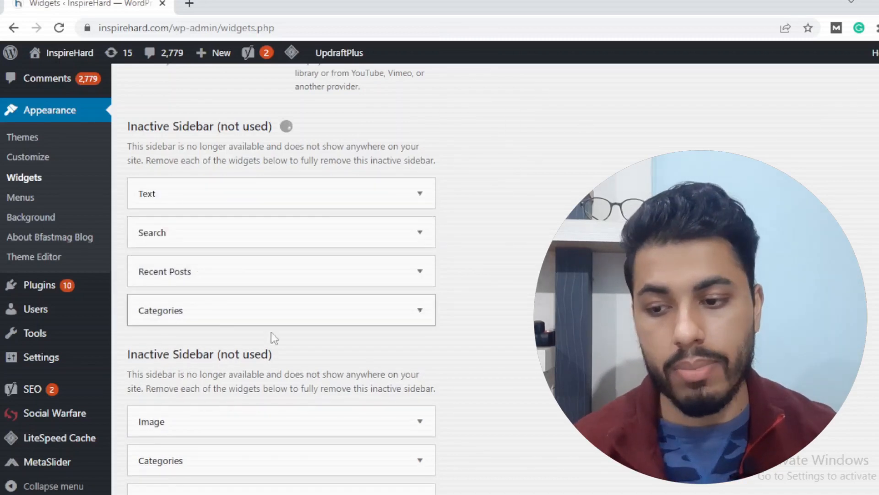
Check the Image widget in the second inactive sidebar by toggling its settings.
scroll(428, 327, down, 5)
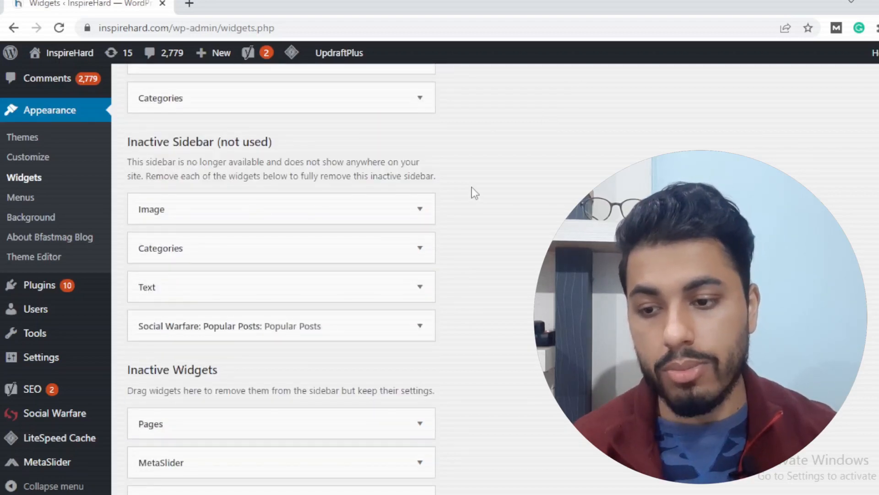
drag(310, 202, 414, 200)
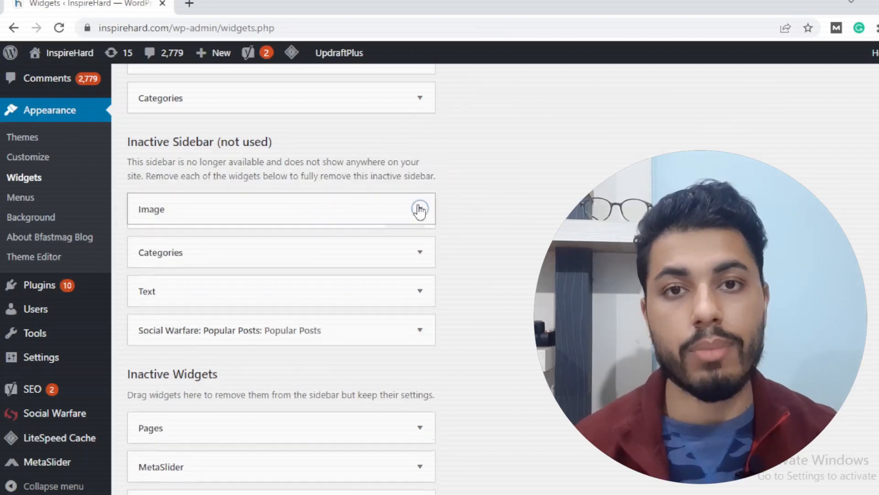
Expand the Image widget in the second inactive sidebar, examine its title, image and link fields, and look over the inactive widgets below.
click(418, 208)
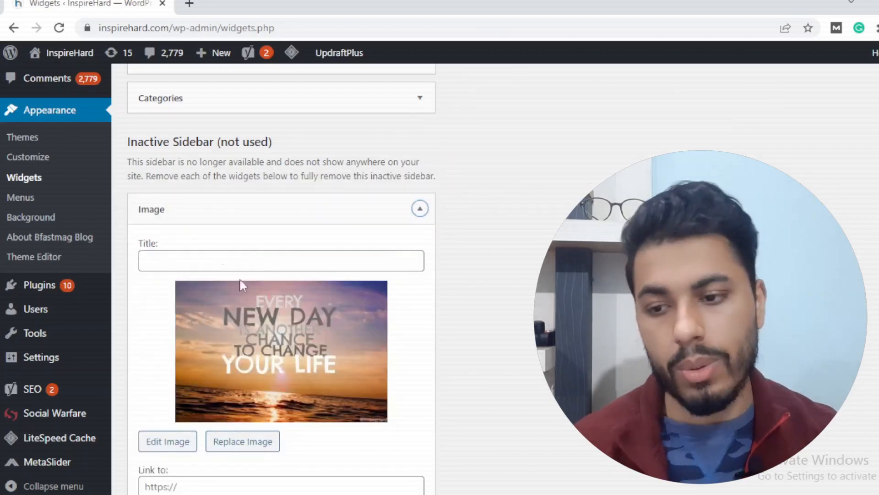
scroll(243, 256, down, 3)
scroll(259, 324, down, 3)
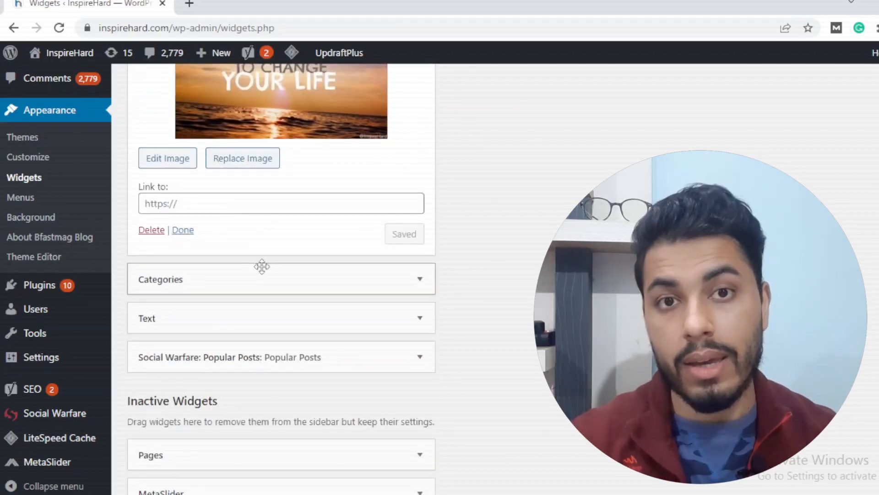
scroll(261, 265, up, 3)
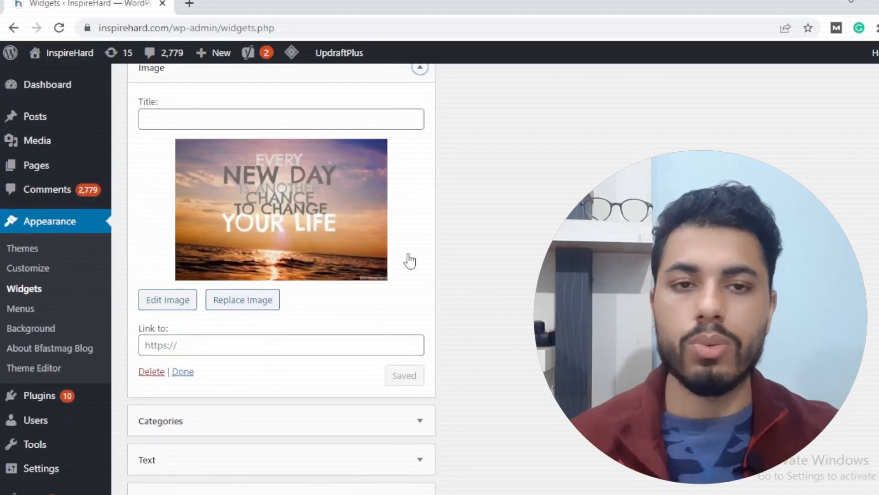
click(221, 117)
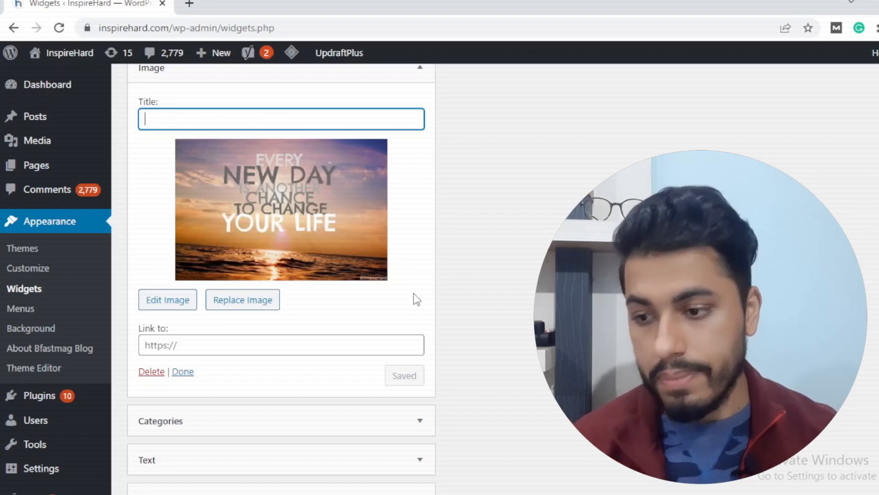
scroll(415, 286, down, 15)
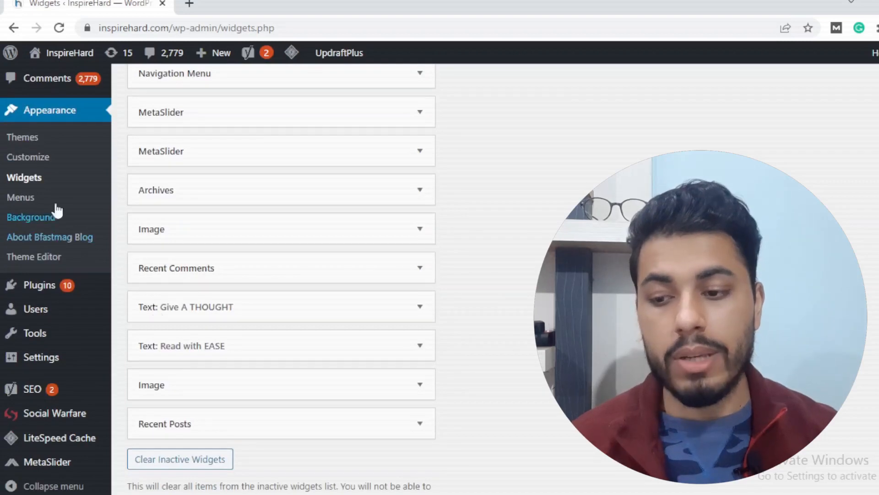
Open the Menus page, compare its menu items with the live site at inspirehard.com in a new browser tab, and return to Menus.
click(22, 198)
scroll(300, 279, down, 4)
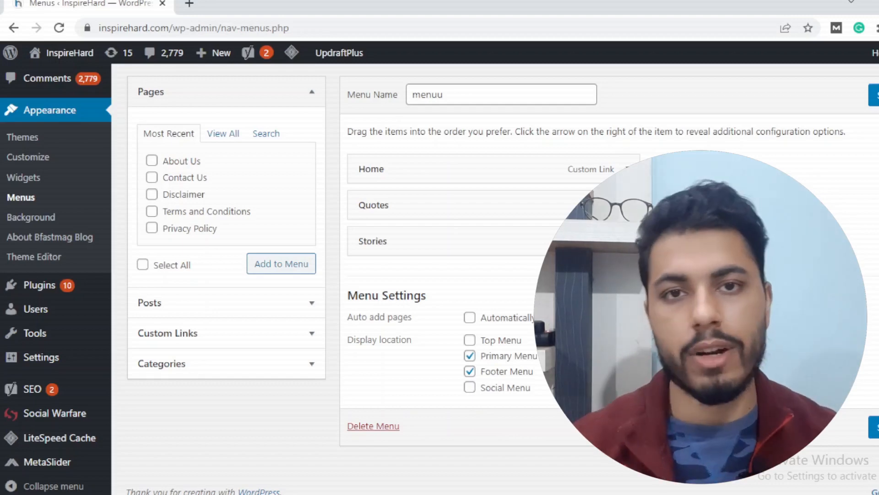
click(187, 5)
text(inspirehard.com)
key(Return)
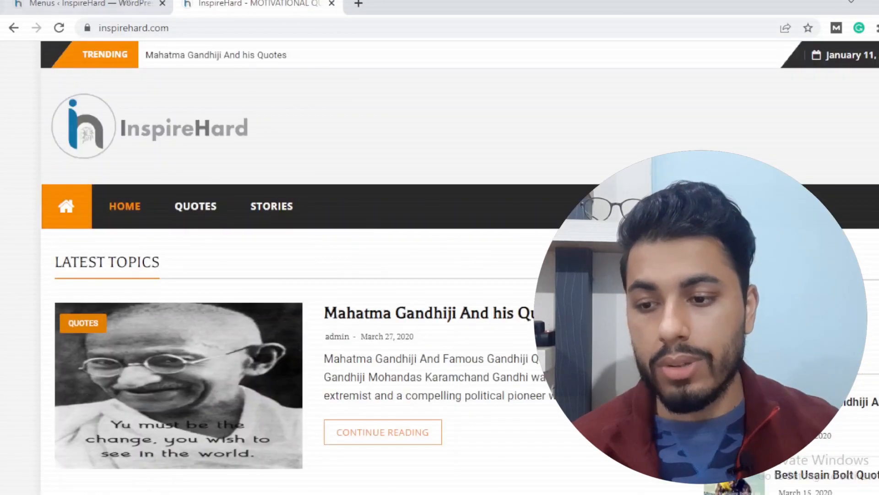
click(126, 3)
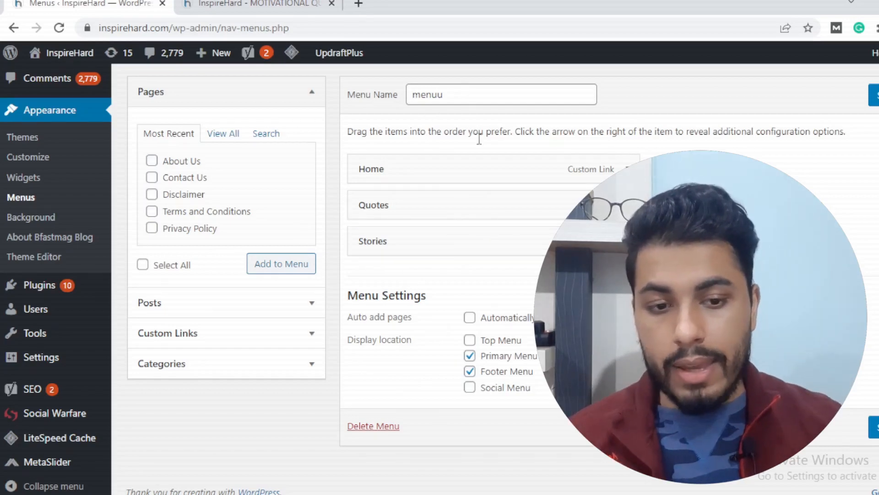
Examine the structure of the menu "menuu", the Categories available as menu items, and the display location settings.
scroll(480, 139, up, 2)
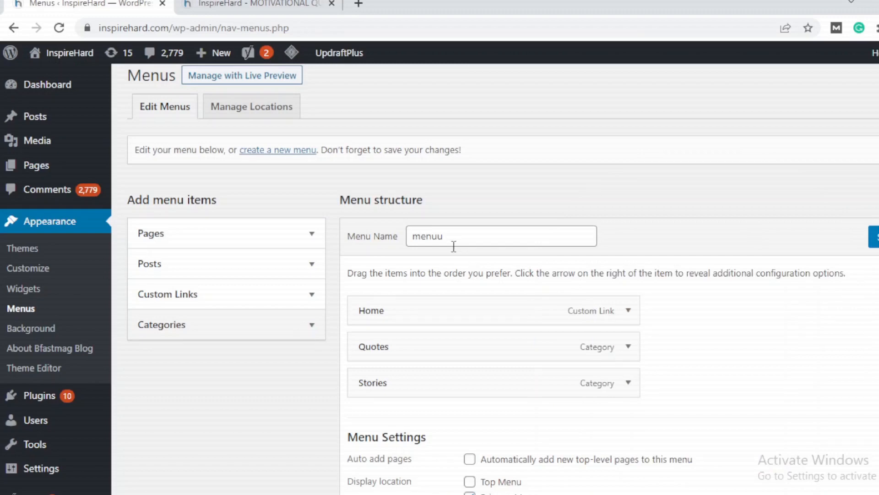
scroll(446, 256, down, 2)
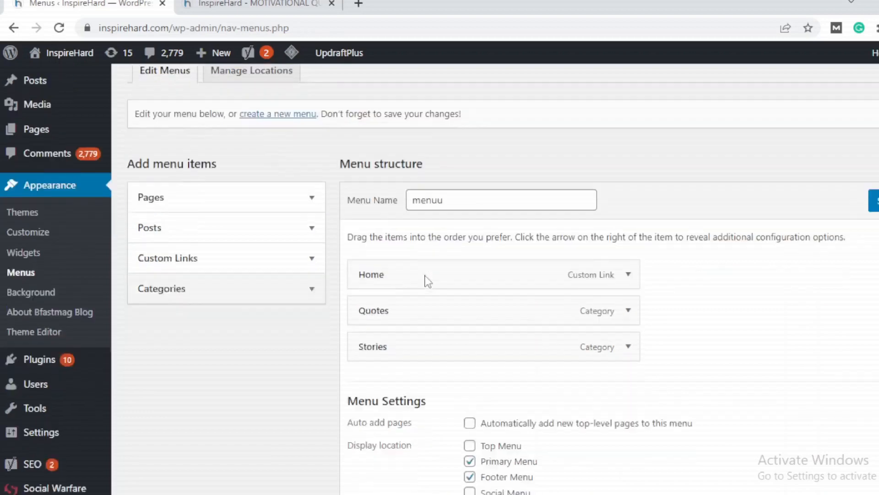
click(305, 255)
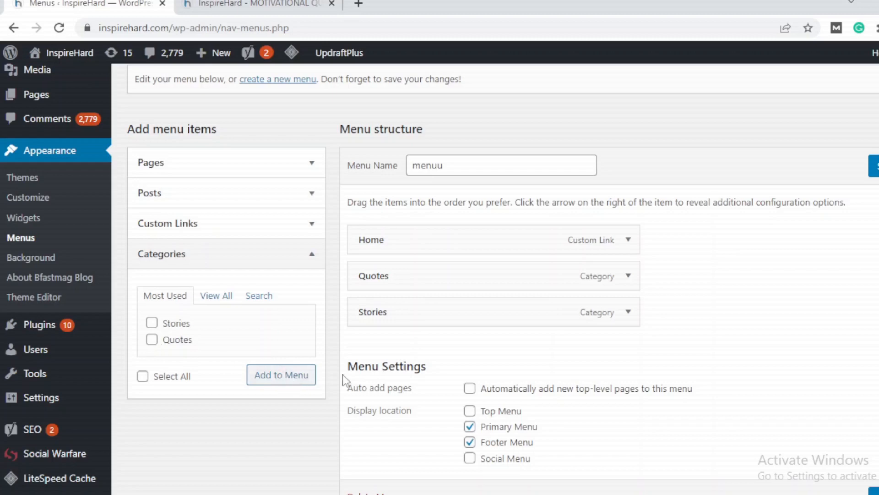
scroll(712, 387, down, 2)
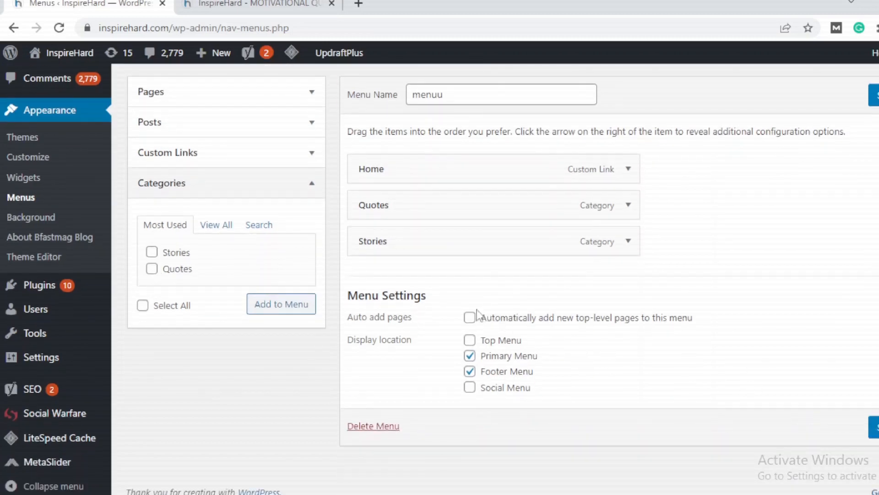
click(469, 355)
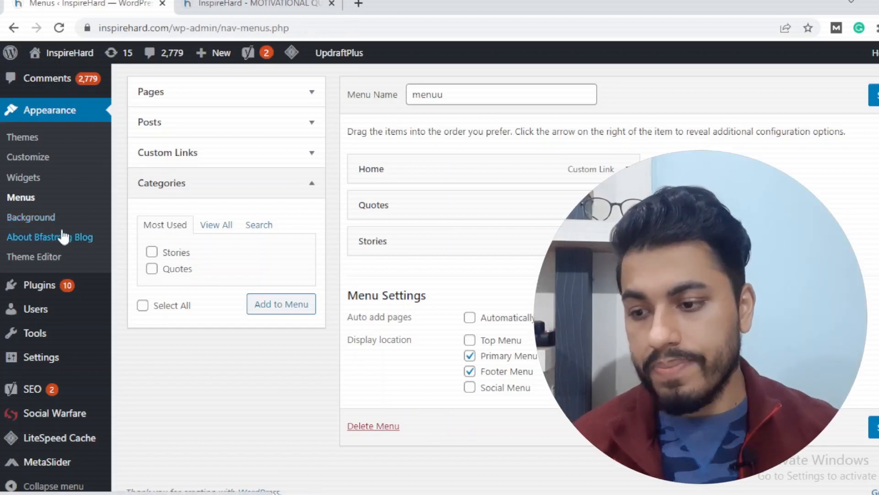
Open the Theme Editor and examine the BfastMag stylesheet code in style.css.
click(41, 256)
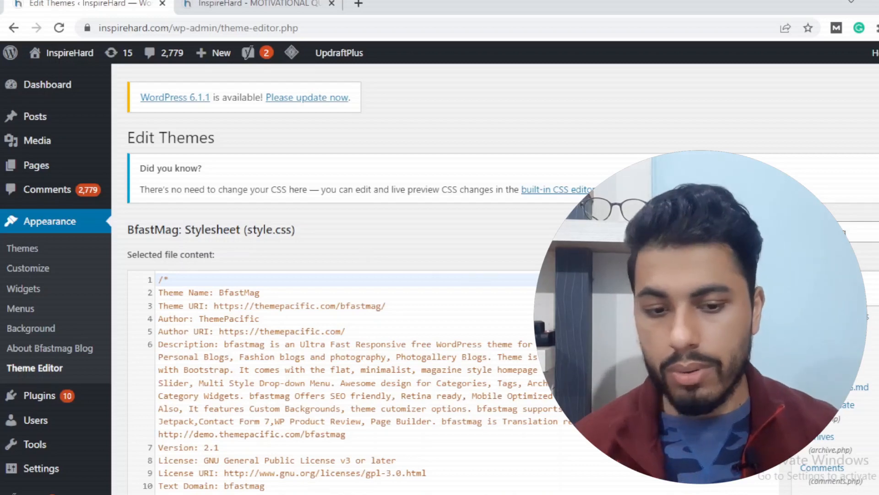
scroll(348, 380, down, 2)
scroll(320, 380, down, 3)
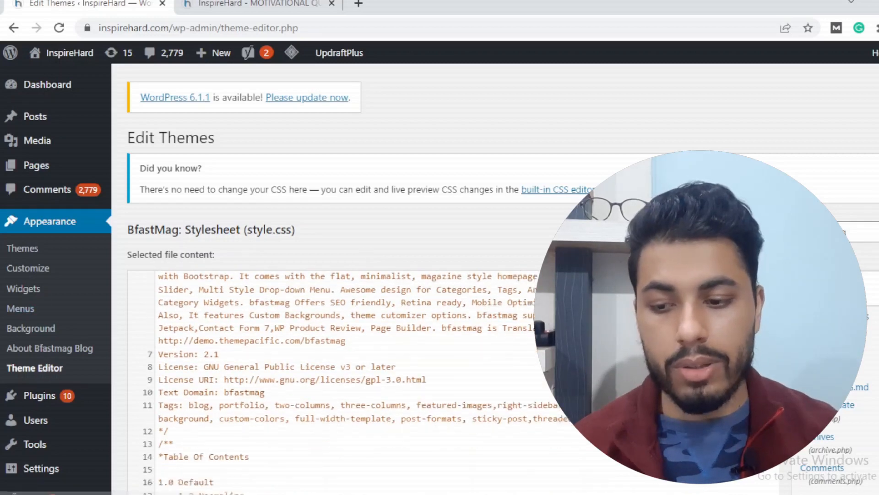
scroll(321, 380, down, 9)
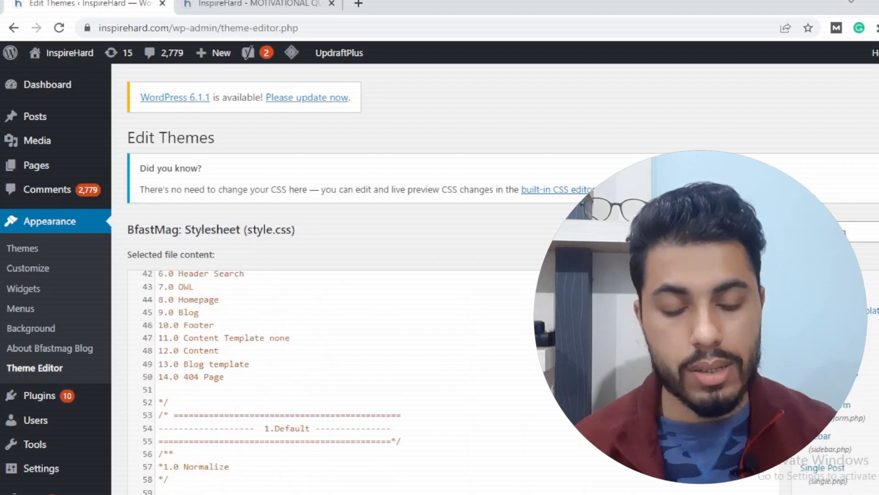
scroll(842, 357, down, 5)
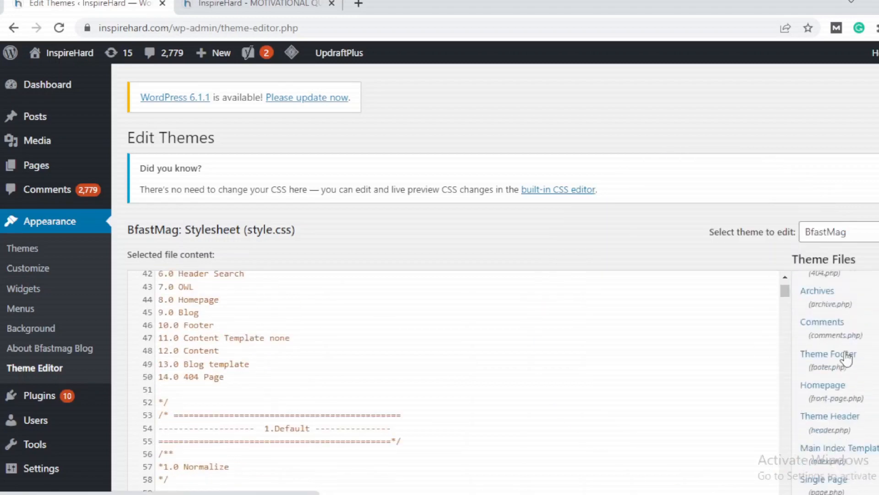
scroll(847, 357, down, 1)
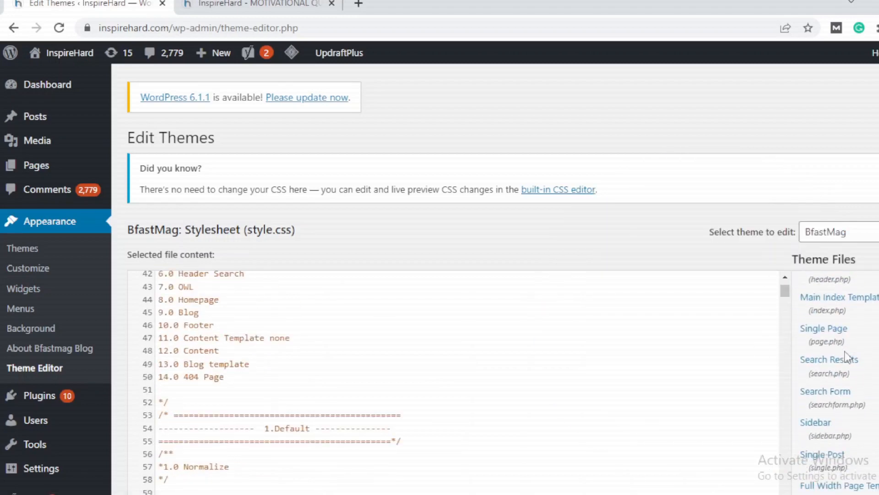
scroll(733, 391, down, 20)
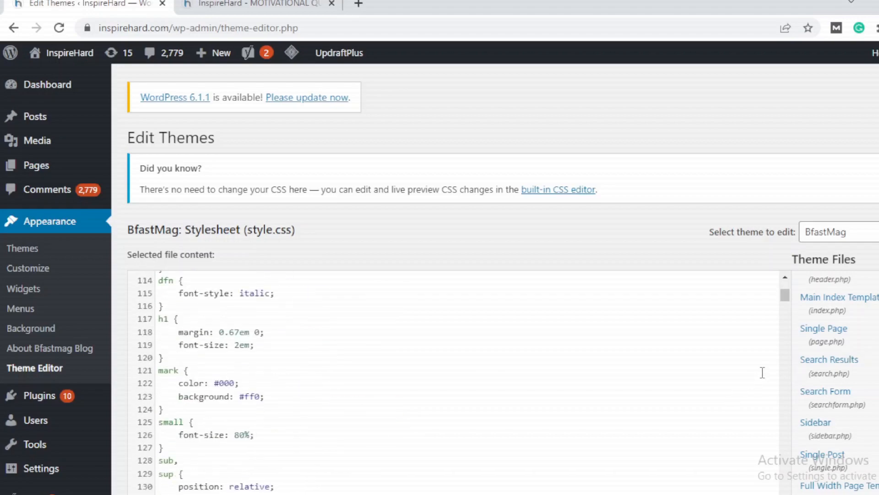
drag(785, 303, 785, 446)
click(722, 441)
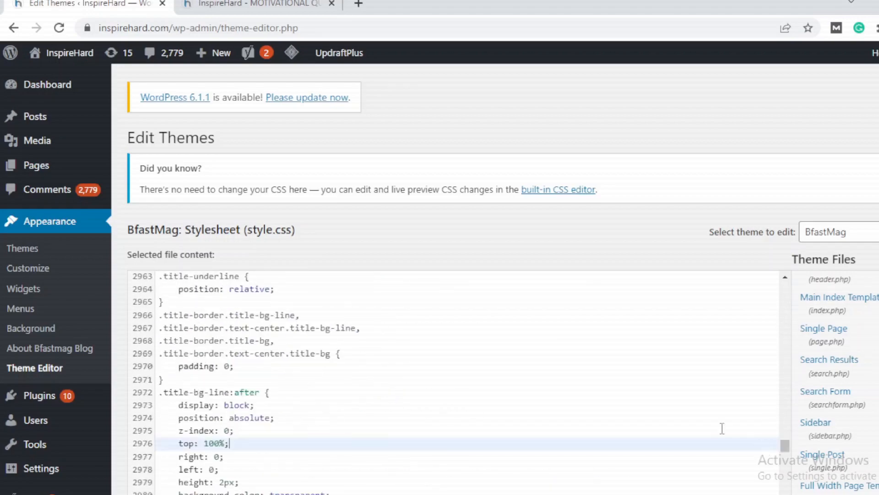
Look through the list of BfastMag theme files, including the footer, homepage and header templates.
scroll(860, 362, up, 5)
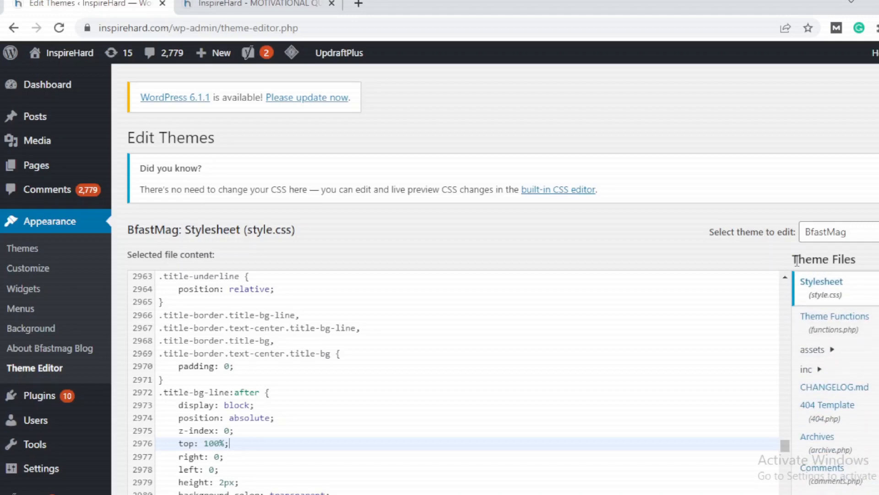
scroll(860, 365, down, 3)
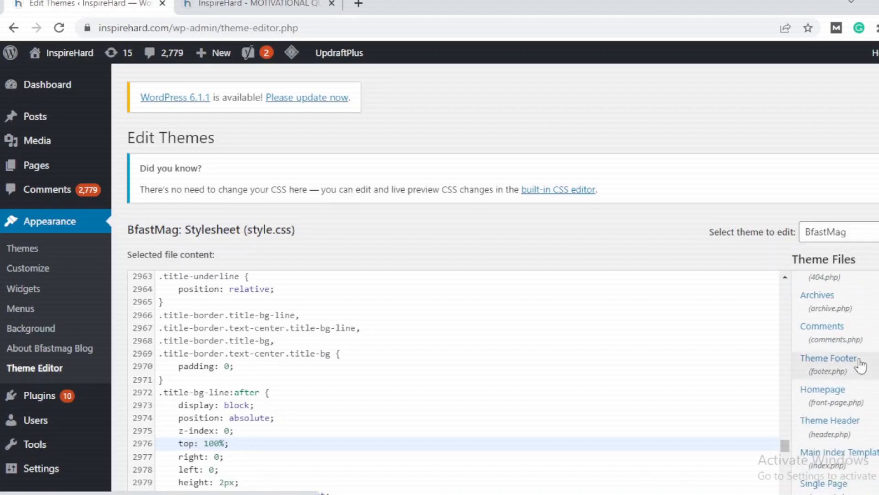
scroll(860, 365, up, 3)
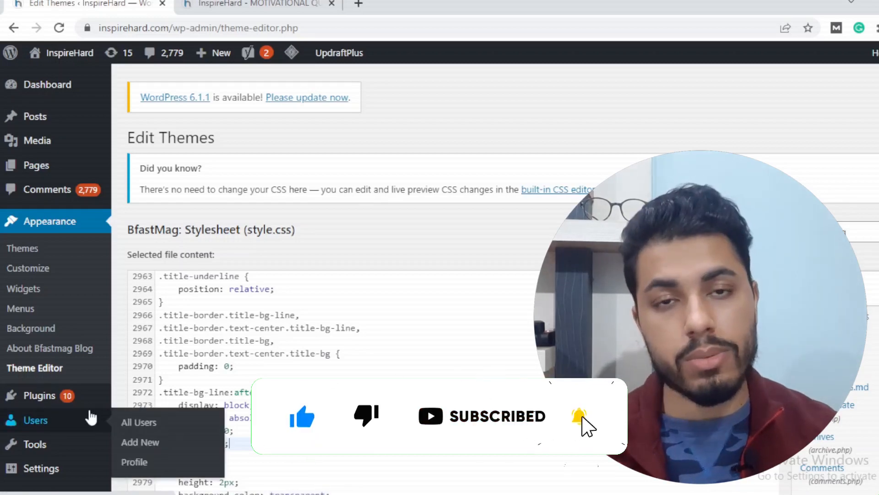
Open the installed plugins list and look over its entries.
scroll(6, 416, down, 3)
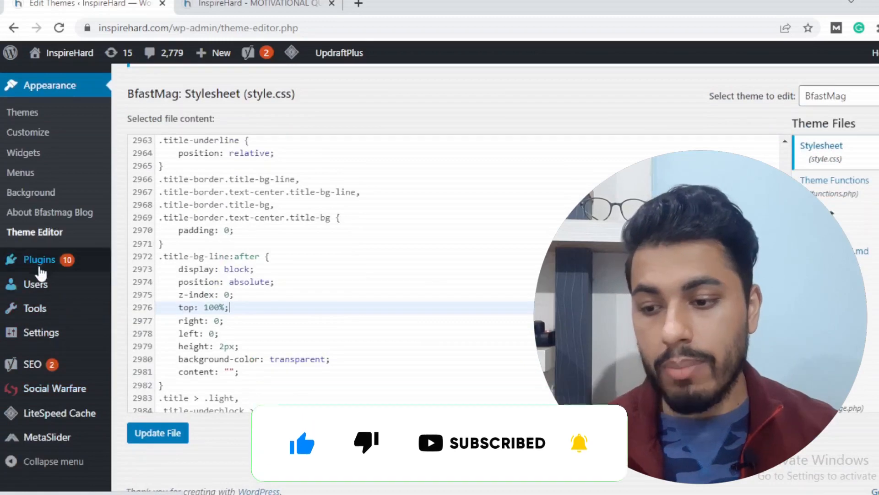
click(39, 258)
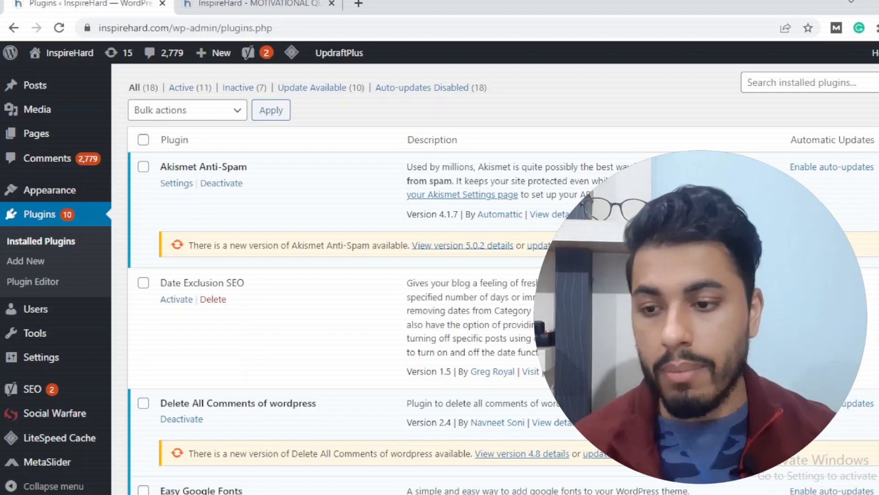
scroll(440, 274, up, 5)
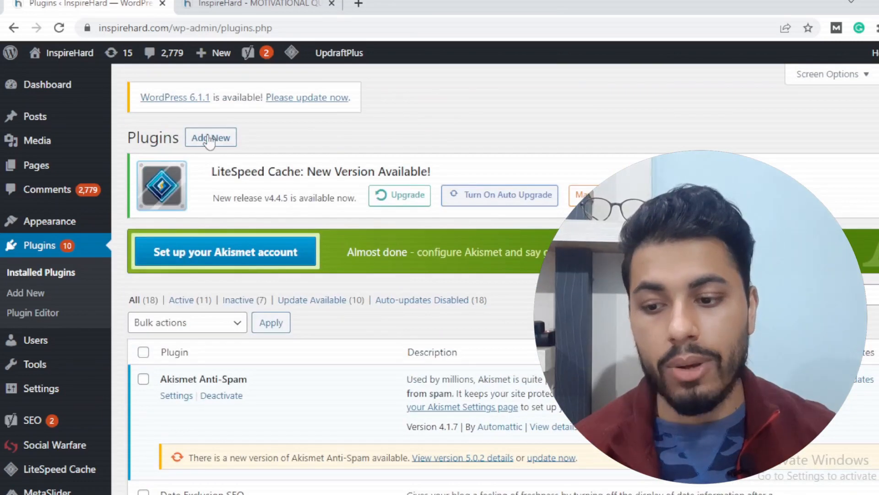
Open the page for adding new plugins, look over the featured plugins, and search for "akismet".
click(214, 139)
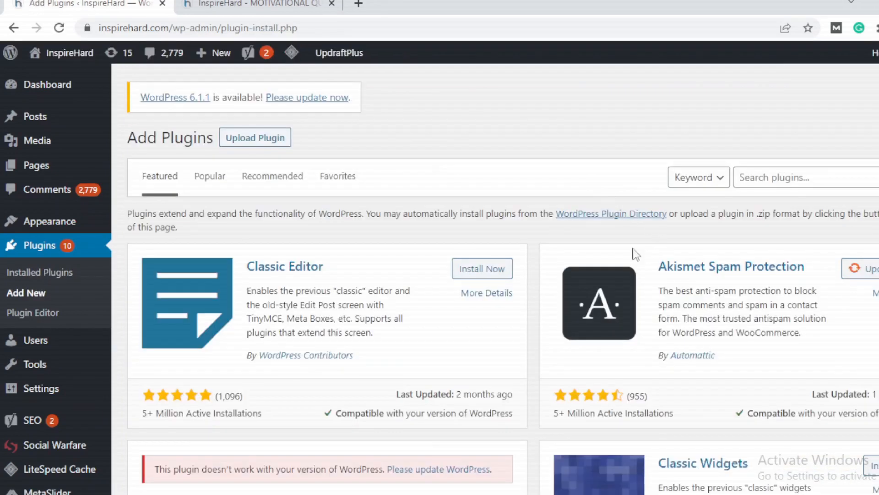
click(801, 175)
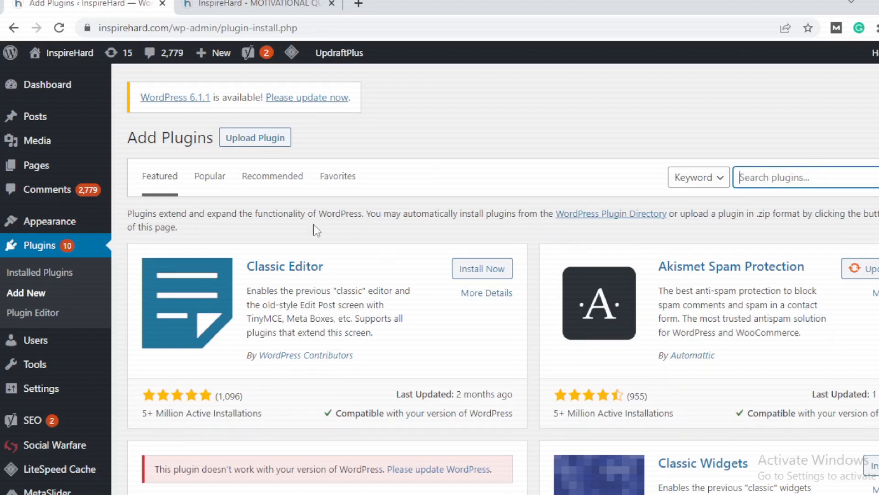
scroll(478, 270, down, 5)
scroll(662, 281, up, 5)
text(a)
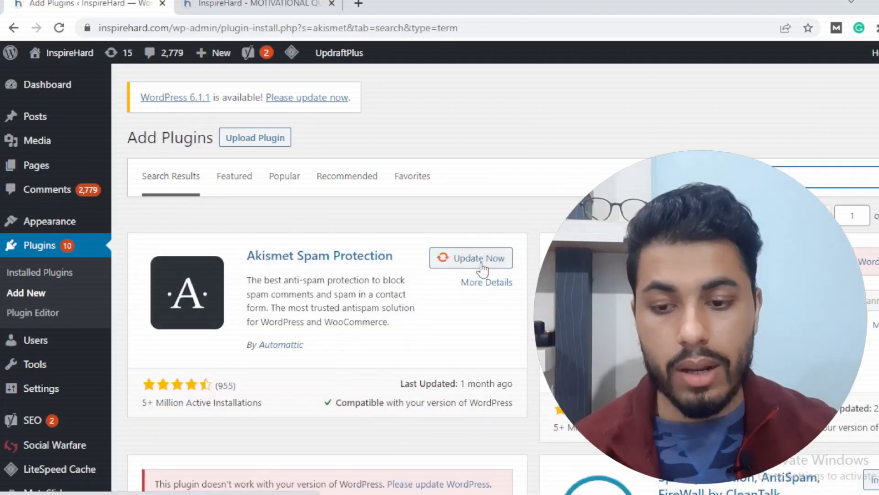
Look through the akismet plugin search results, checking each plugin's install option and WordPress compatibility.
scroll(481, 265, down, 2)
scroll(489, 337, down, 3)
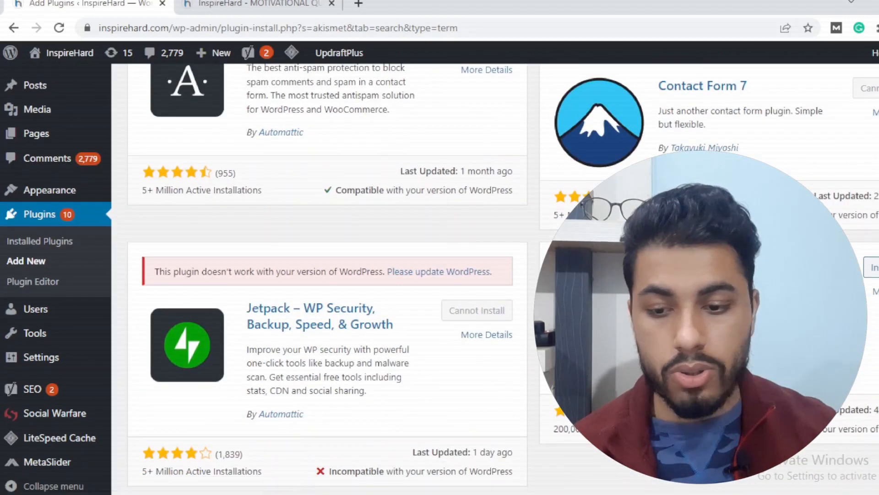
scroll(489, 337, down, 2)
scroll(489, 336, down, 2)
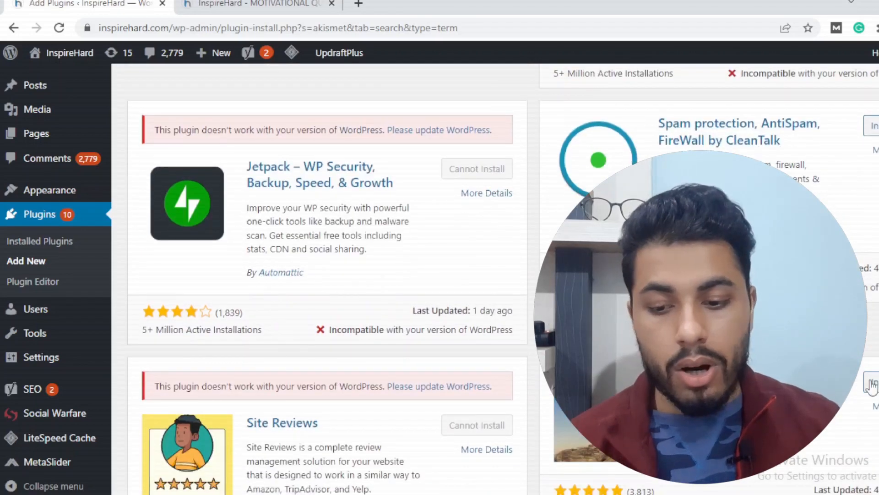
scroll(458, 412, down, 3)
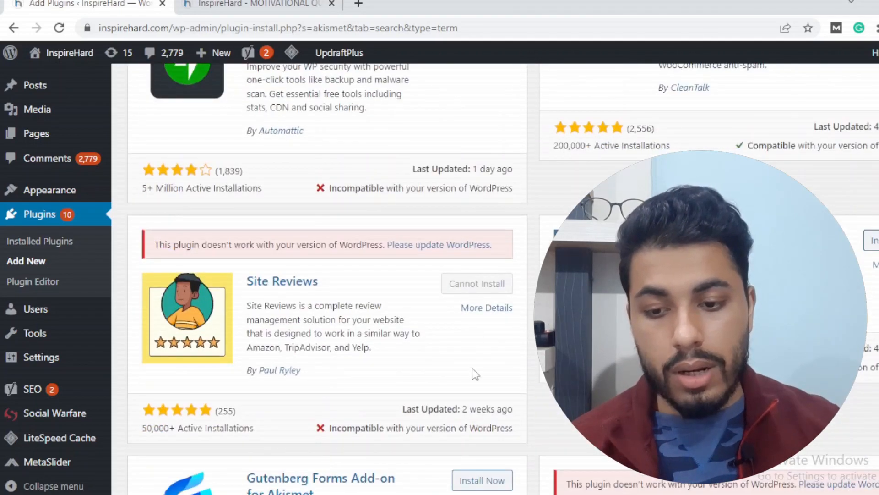
scroll(474, 371, down, 4)
scroll(476, 238, up, 2)
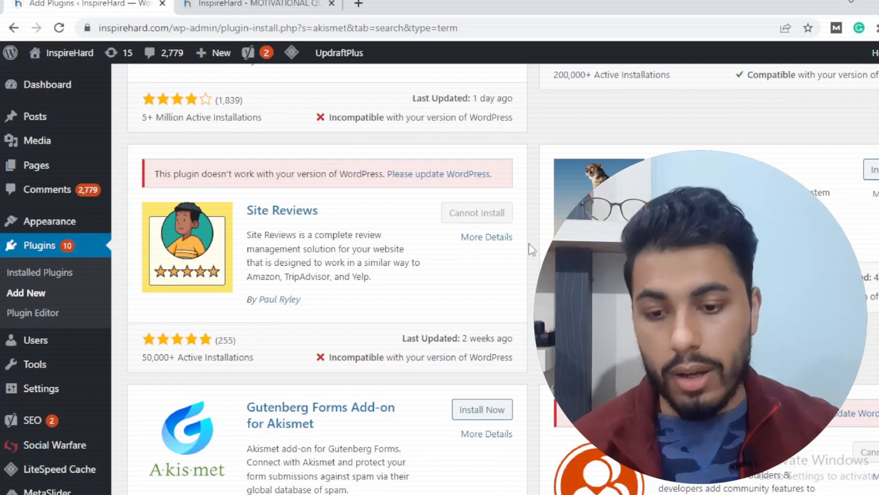
scroll(474, 395, up, 10)
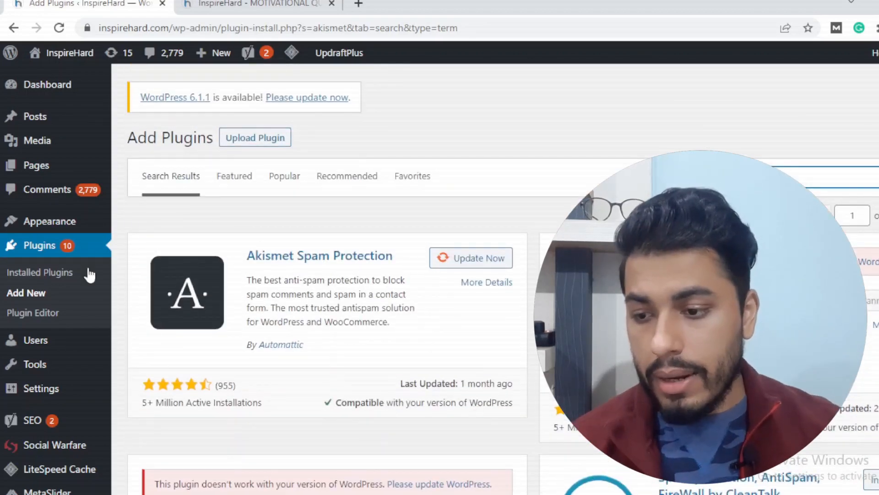
Open the installed plugins list and look through all entries down to Yoast SEO, checking their activation and update options.
click(68, 248)
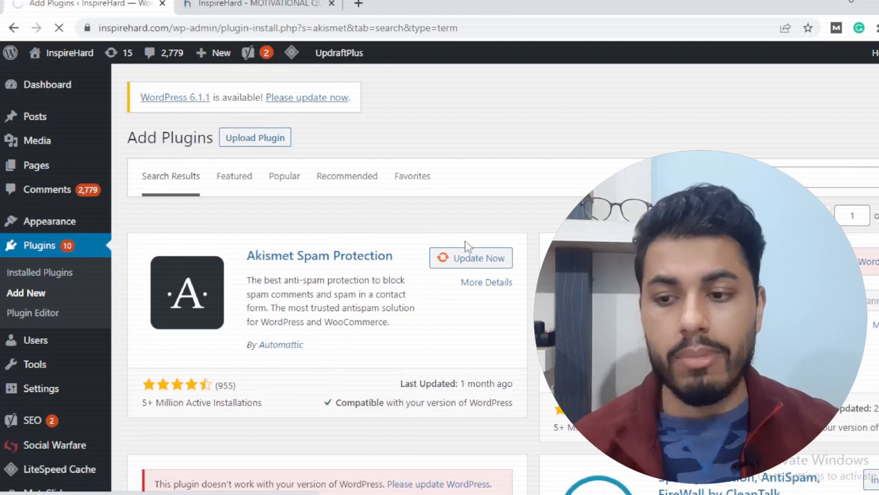
scroll(488, 275, down, 1)
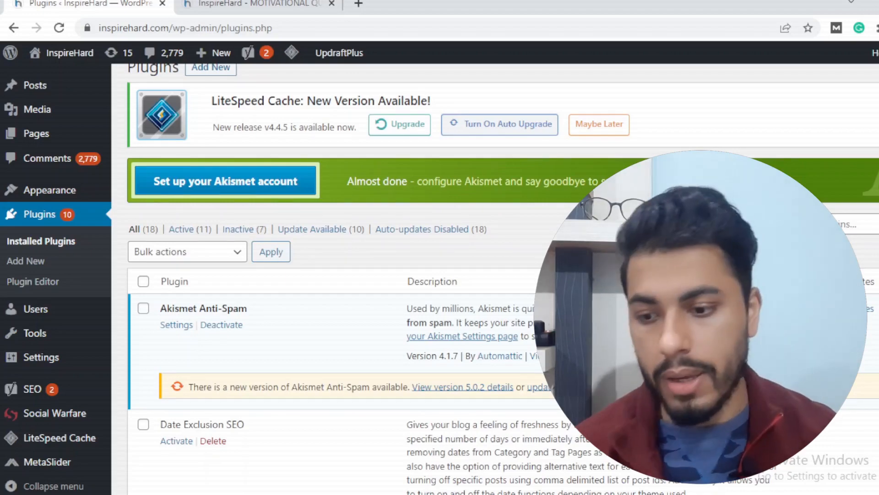
scroll(819, 174, down, 5)
scroll(820, 174, up, 5)
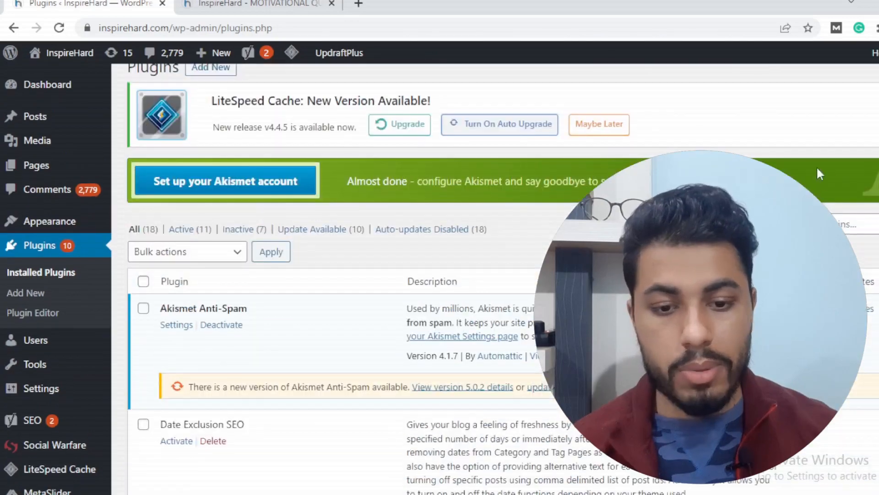
scroll(503, 275, down, 6)
scroll(431, 308, down, 6)
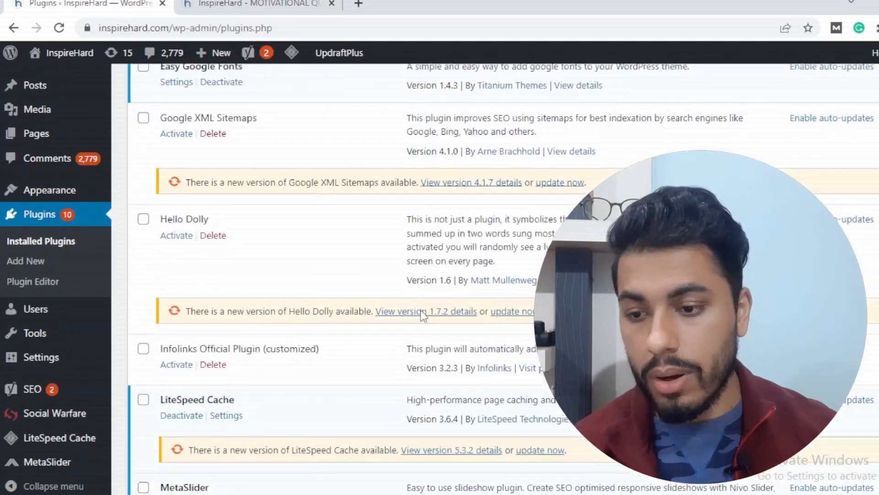
scroll(384, 297, down, 4)
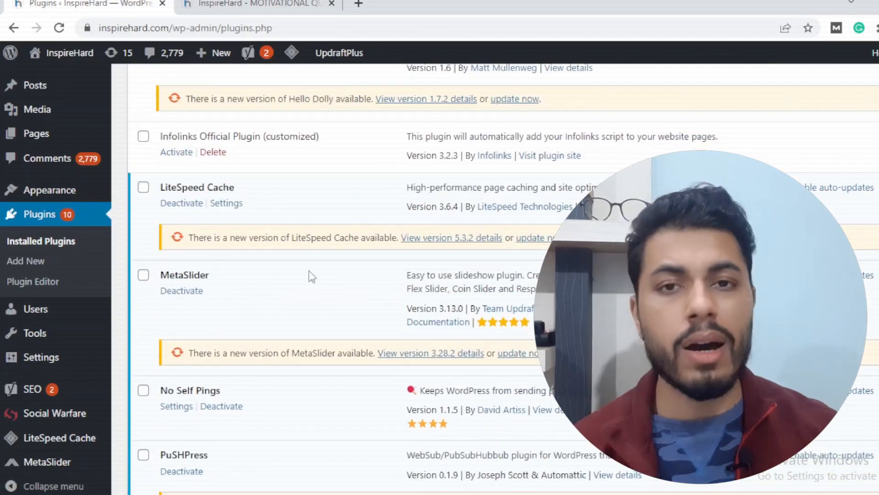
scroll(310, 274, down, 3)
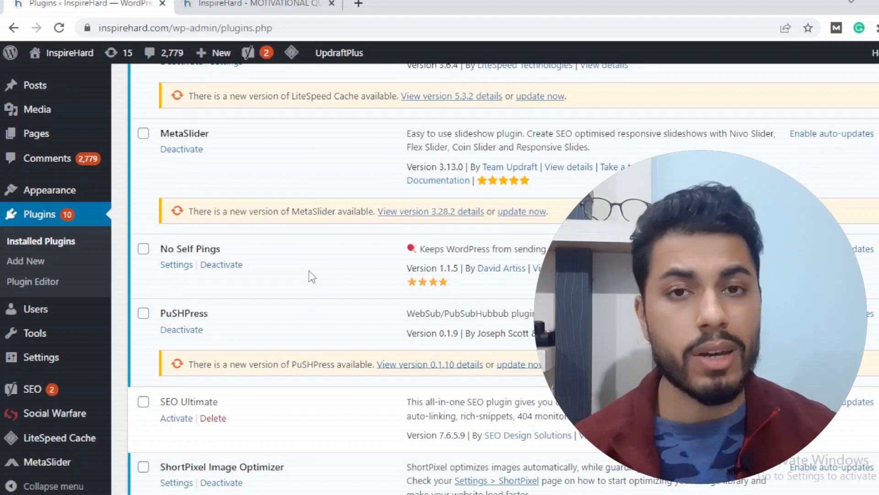
scroll(309, 275, down, 3)
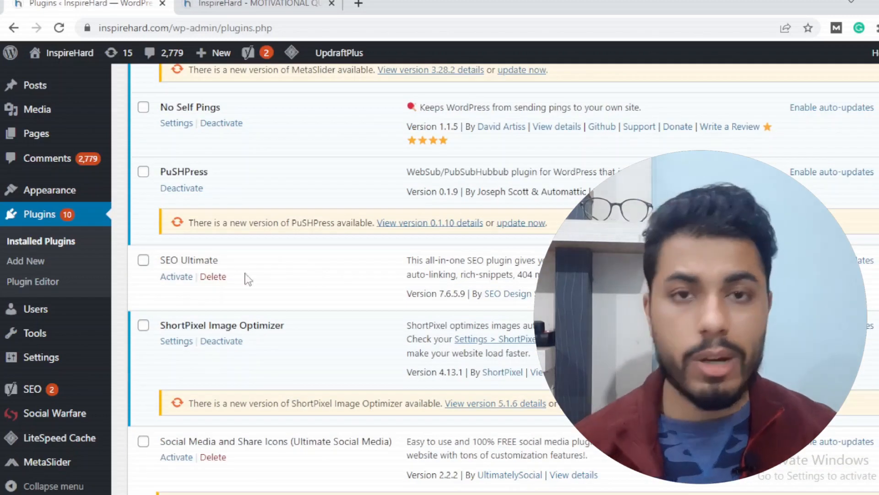
scroll(251, 284, down, 9)
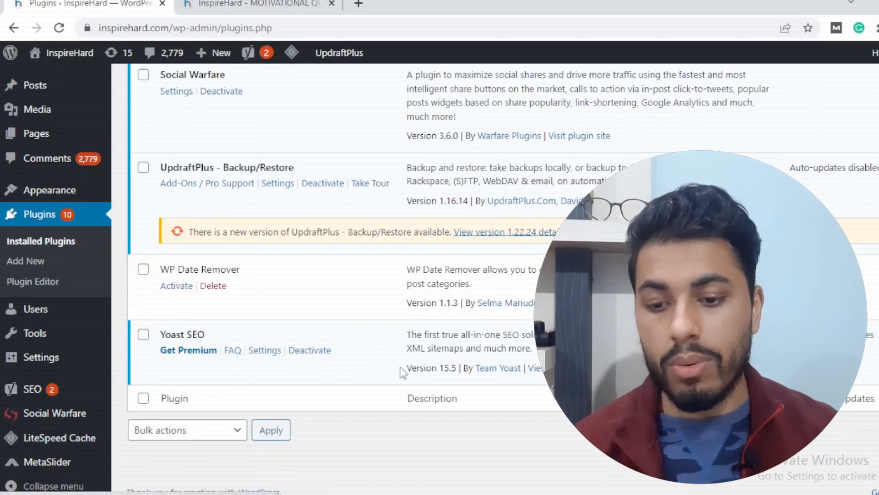
Review the installed plugins again from the end of the list back up to Akismet Anti-Spam, comparing active and inactive ones.
scroll(504, 378, up, 1)
scroll(505, 377, up, 9)
scroll(406, 379, down, 6)
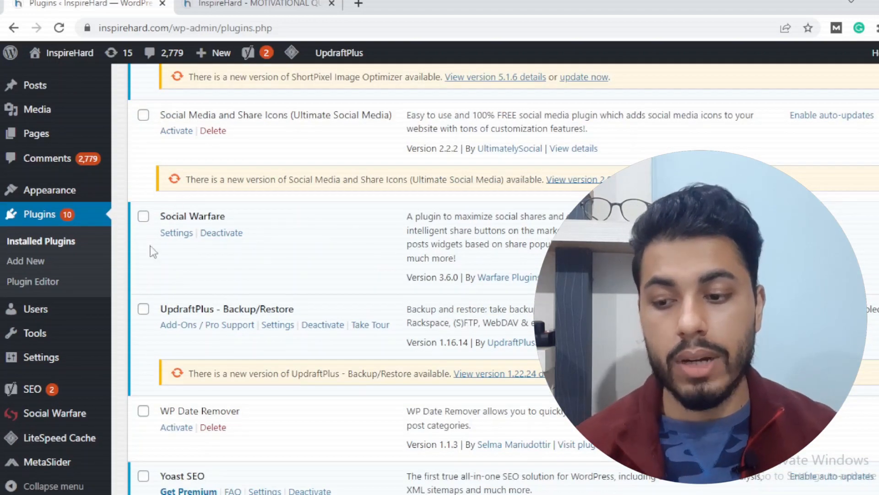
scroll(353, 312, up, 15)
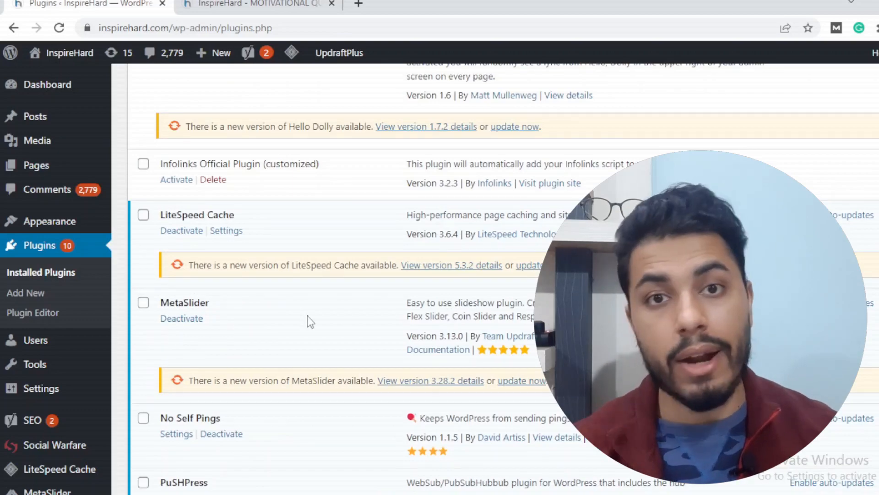
scroll(307, 316, up, 8)
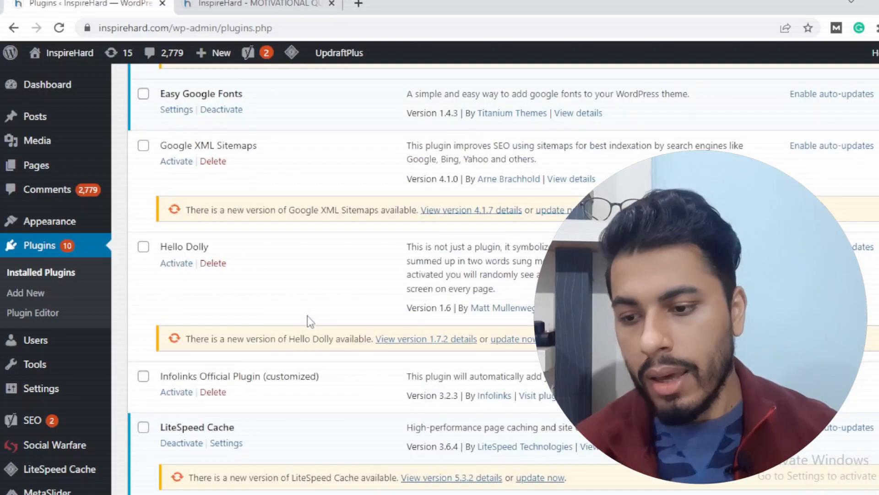
scroll(277, 324, up, 2)
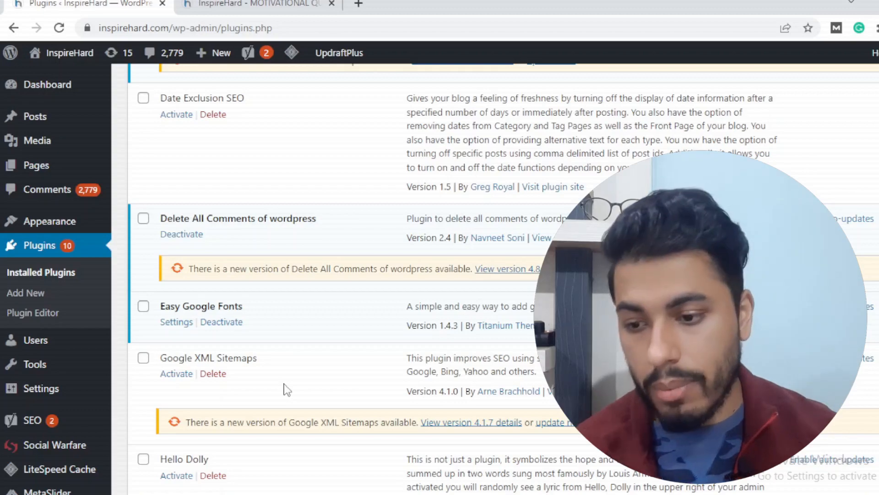
scroll(288, 389, up, 6)
scroll(282, 366, down, 2)
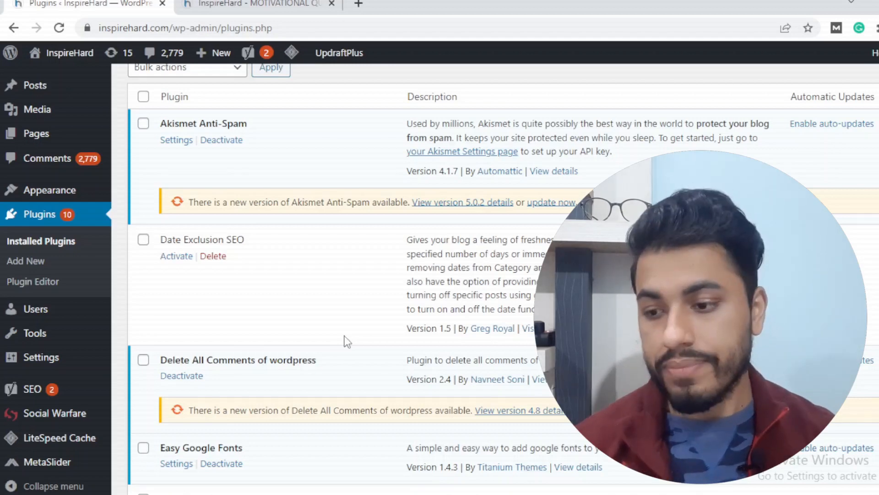
scroll(347, 342, down, 3)
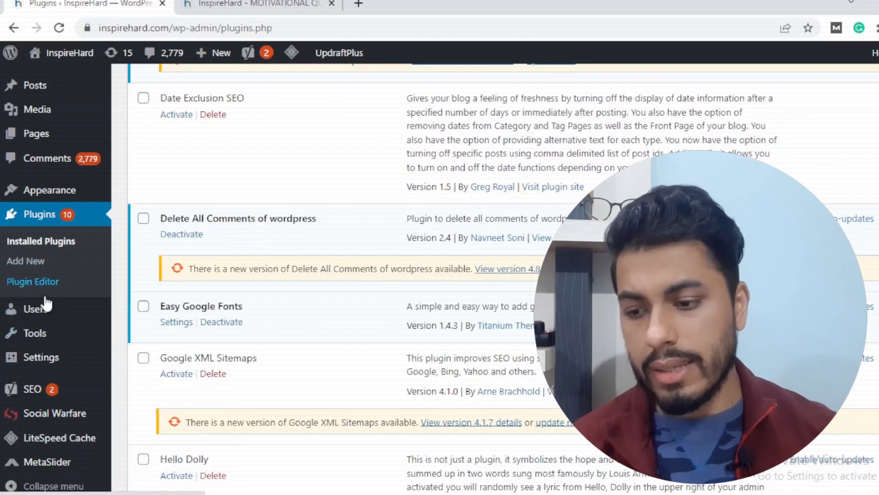
Open the Permalink Settings and look over the common URL structures, custom structure tags and optional category and tag bases.
mouse_move(50, 362)
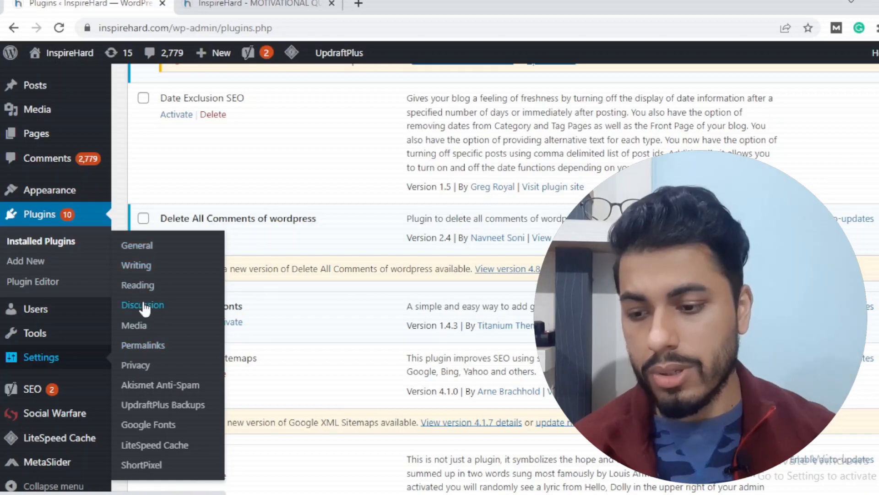
click(142, 344)
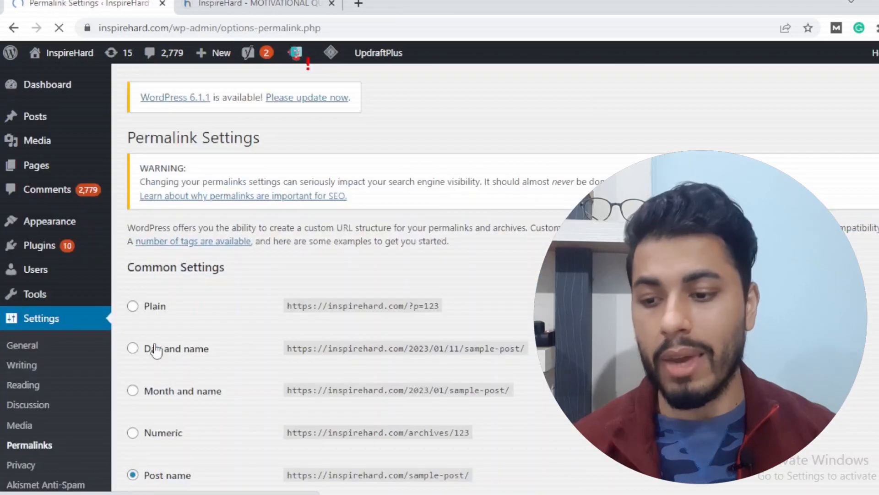
scroll(356, 370, down, 2)
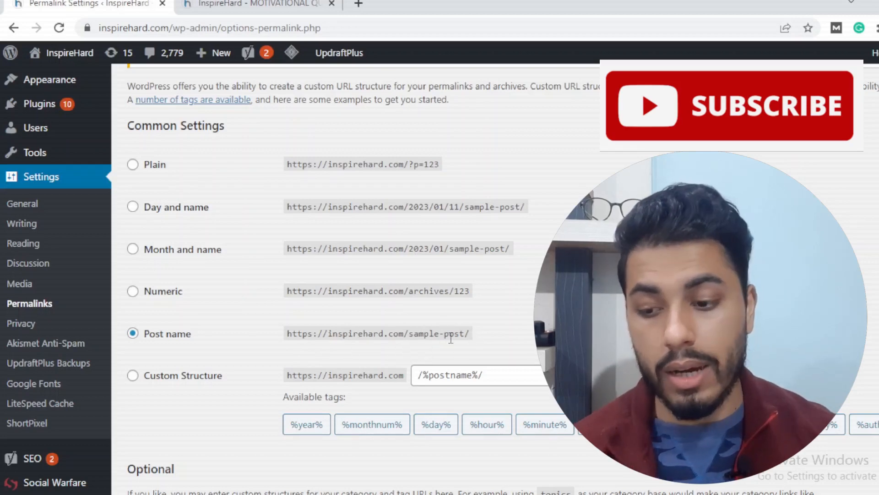
scroll(369, 366, down, 2)
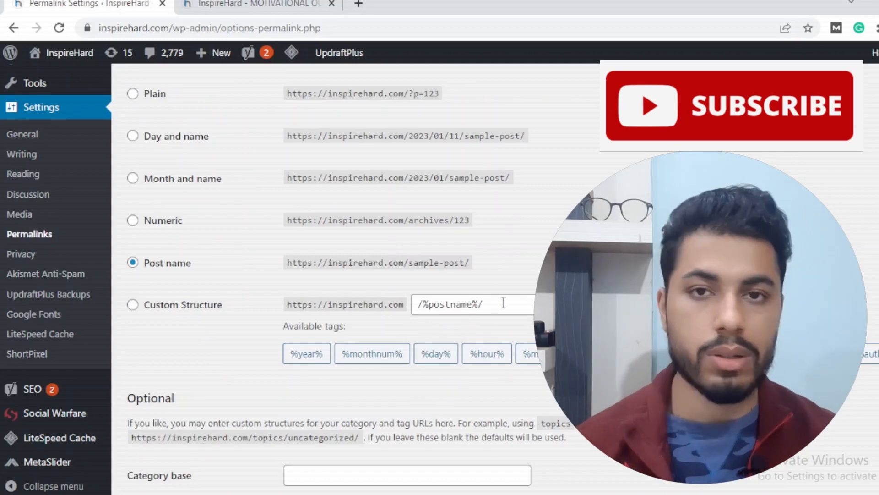
scroll(503, 303, down, 3)
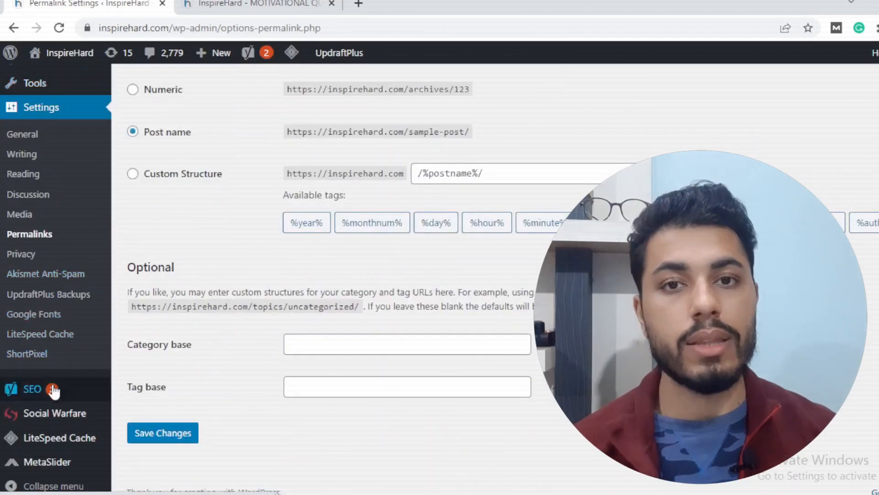
Open the general settings of Yoast SEO and look over its dashboard with problems and notifications.
mouse_move(54, 393)
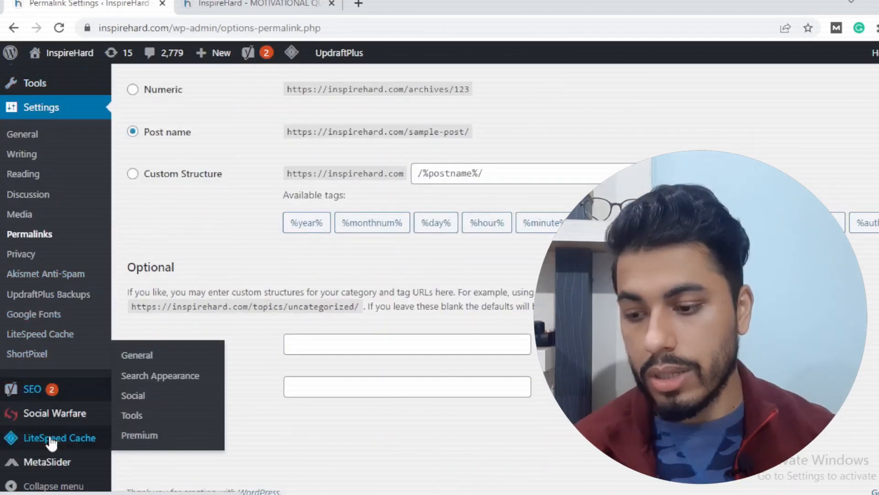
click(33, 389)
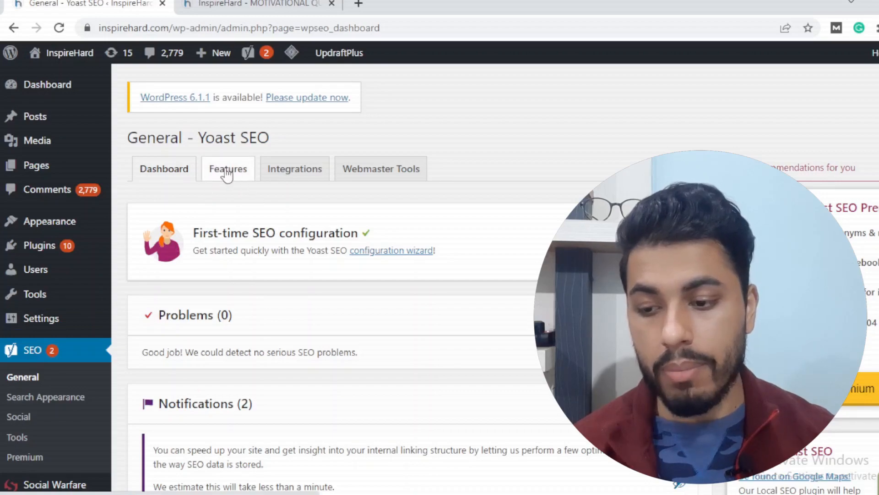
scroll(373, 351, down, 8)
scroll(372, 348, down, 4)
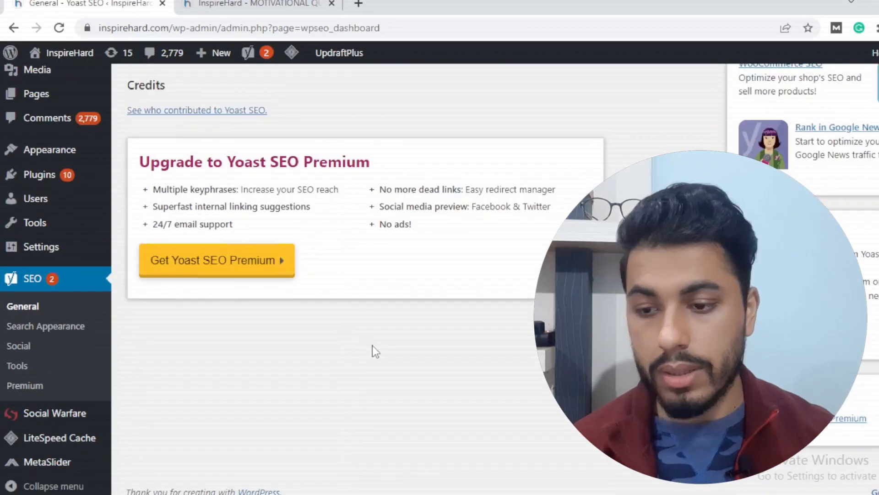
scroll(370, 349, up, 10)
Show the Yoast SEO Features settings and look through their on/off switches.
click(223, 171)
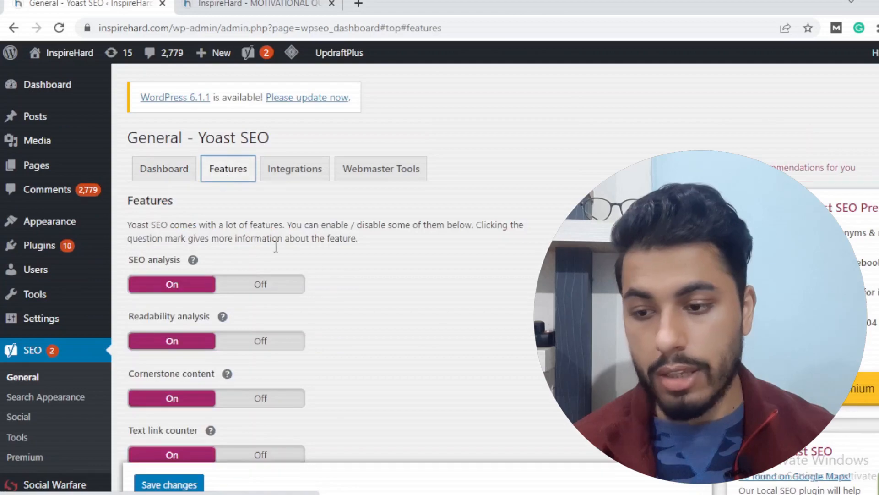
scroll(365, 289, down, 3)
scroll(290, 158, down, 8)
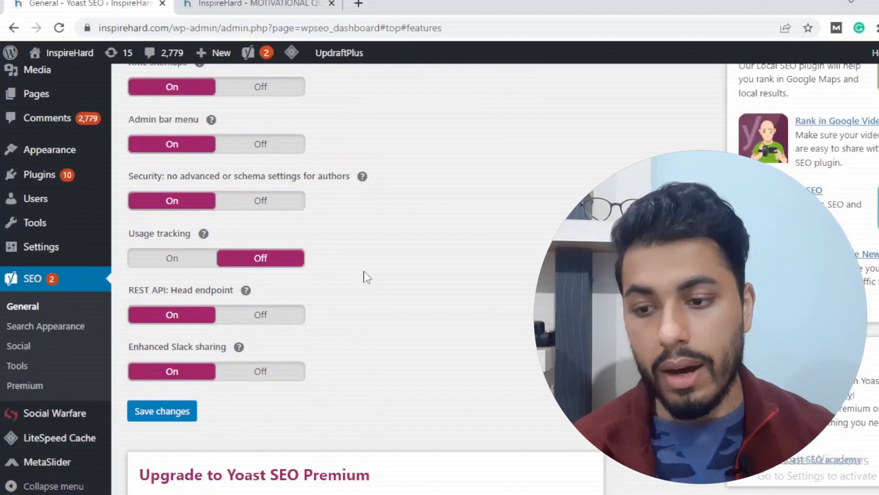
scroll(364, 276, up, 12)
scroll(365, 281, up, 1)
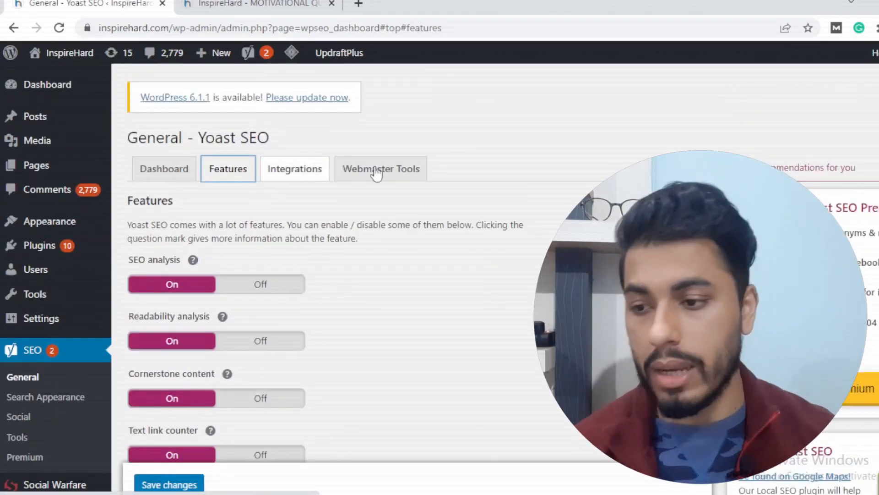
Go to the list of all posts and open the post "Mahatma Gandhiji And his Quotes" for editing.
click(49, 118)
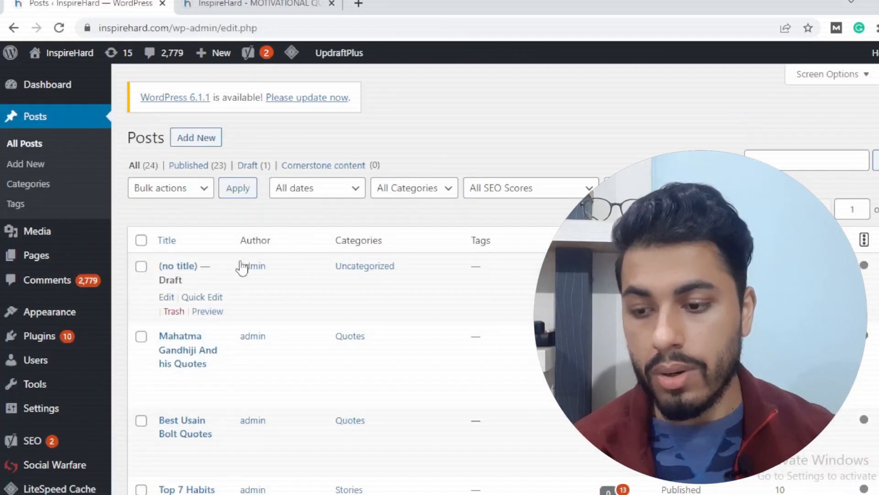
scroll(235, 279, down, 5)
click(183, 137)
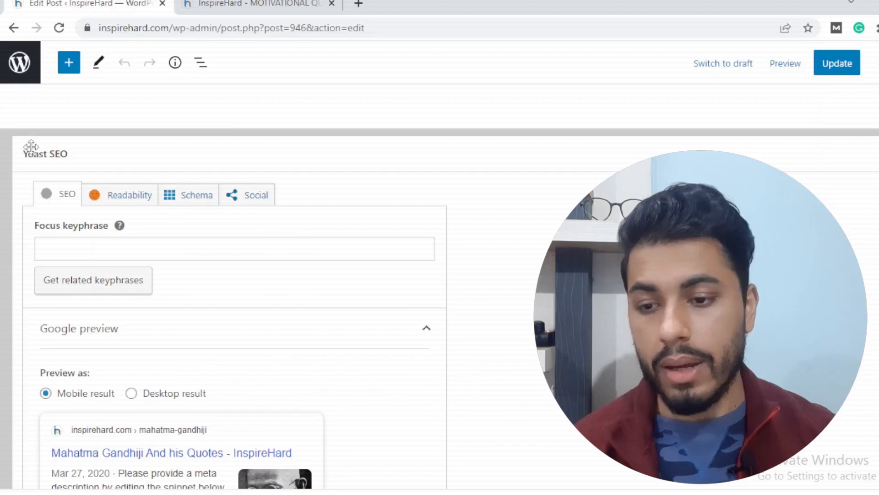
Look over the post's Yoast SEO section, including the focus keyphrase and the Google preview.
scroll(393, 275, up, 6)
scroll(393, 275, down, 6)
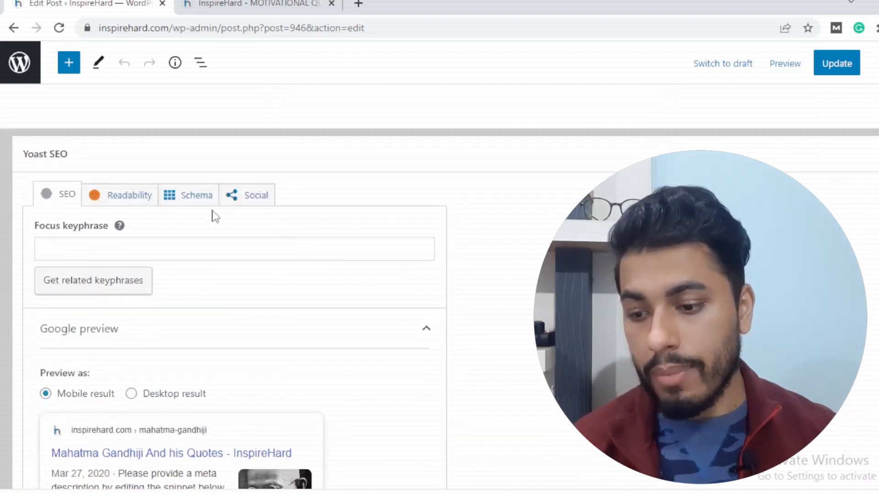
scroll(192, 202, down, 3)
scroll(156, 215, up, 2)
scroll(153, 229, down, 3)
scroll(114, 224, up, 3)
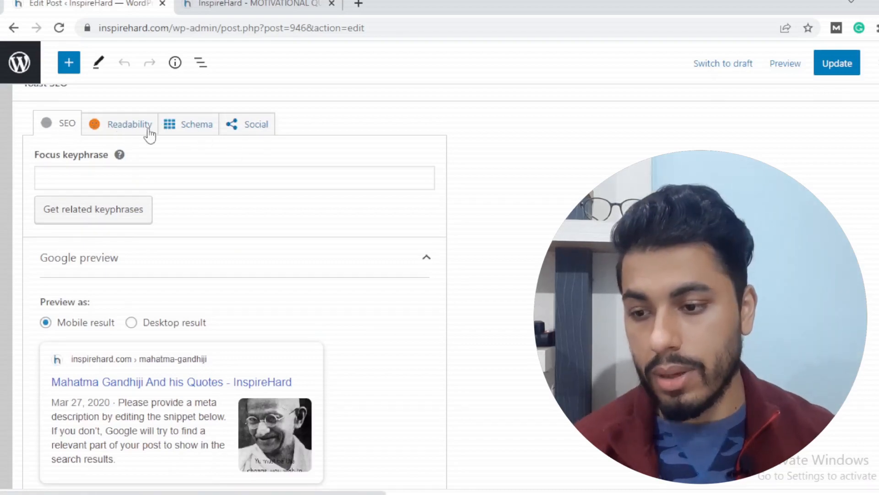
View the post's Yoast Schema settings and examine its Readability analysis results.
click(188, 126)
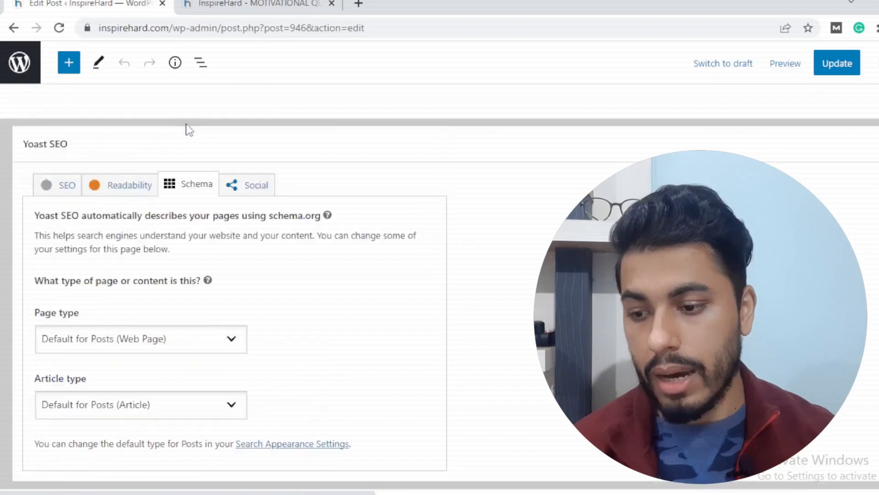
click(114, 186)
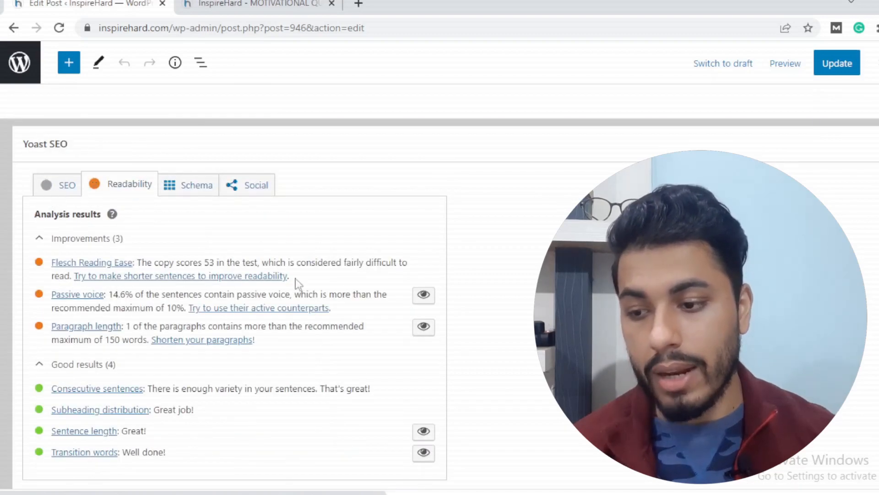
scroll(163, 272, down, 1)
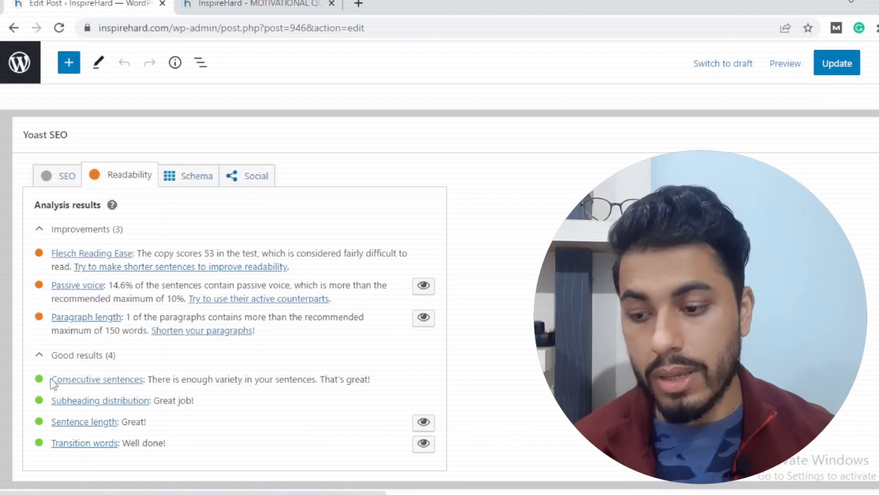
Return to the post's Yoast SEO settings and examine the Google preview, SEO title, slug and meta description fields.
click(52, 183)
scroll(403, 294, down, 5)
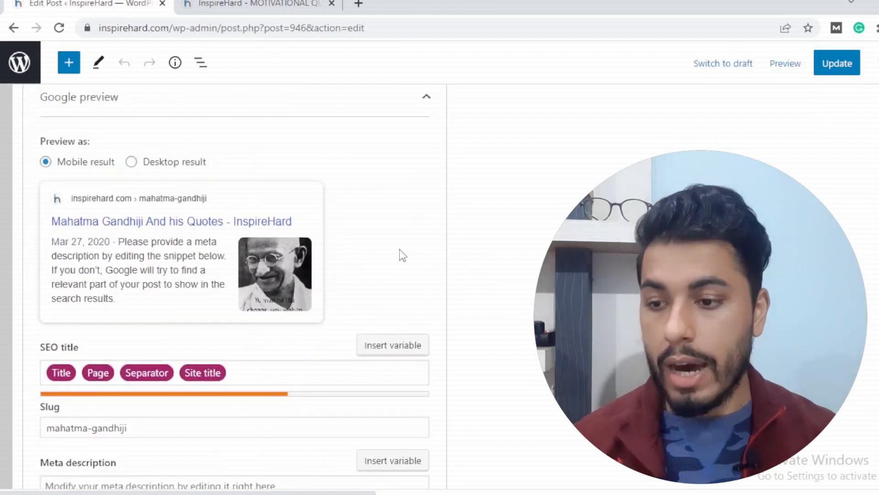
scroll(88, 216, up, 2)
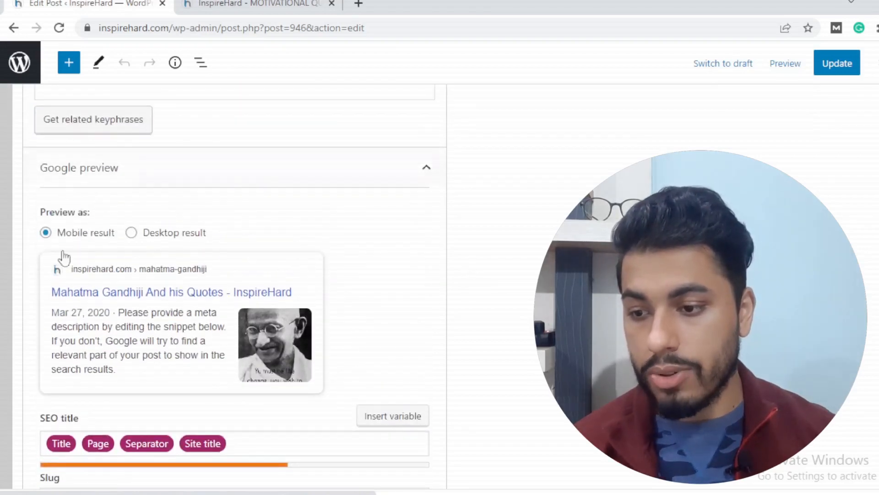
scroll(55, 310, up, 3)
scroll(137, 239, down, 8)
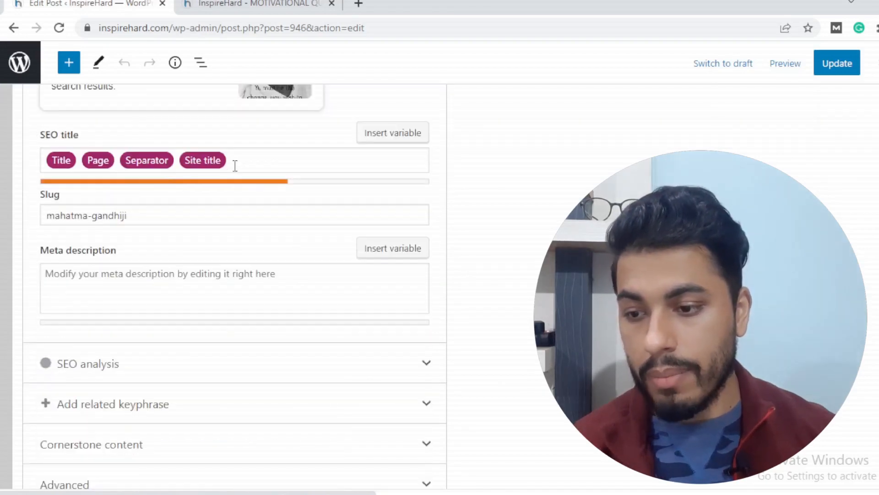
Examine the slug, the empty meta description and the Title and Page variables of the SEO title against the Google preview.
triple_click(151, 220)
click(102, 274)
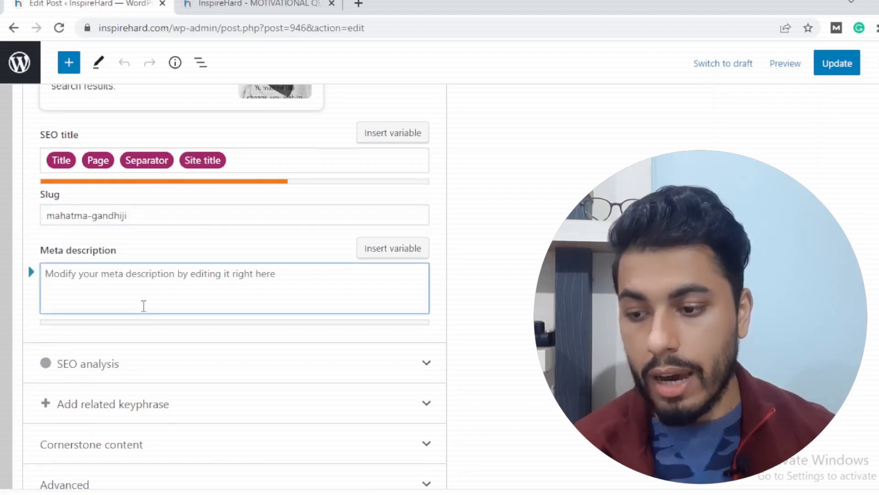
scroll(137, 321, up, 3)
click(61, 303)
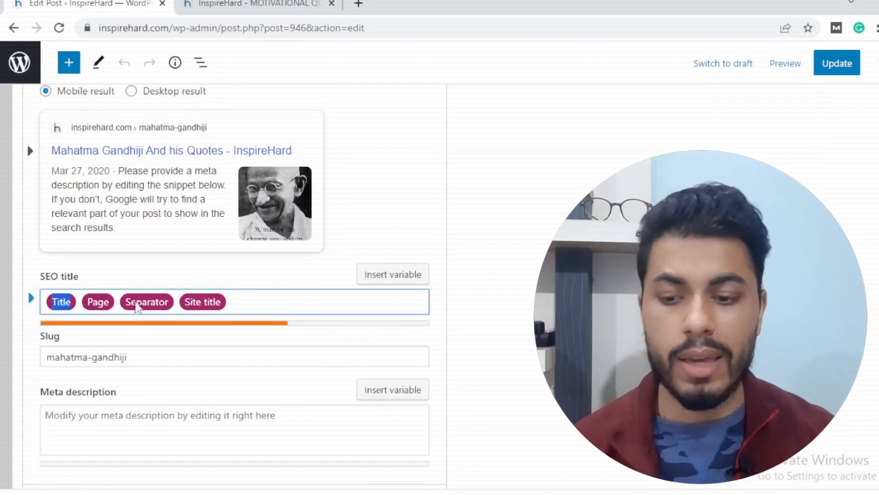
click(97, 303)
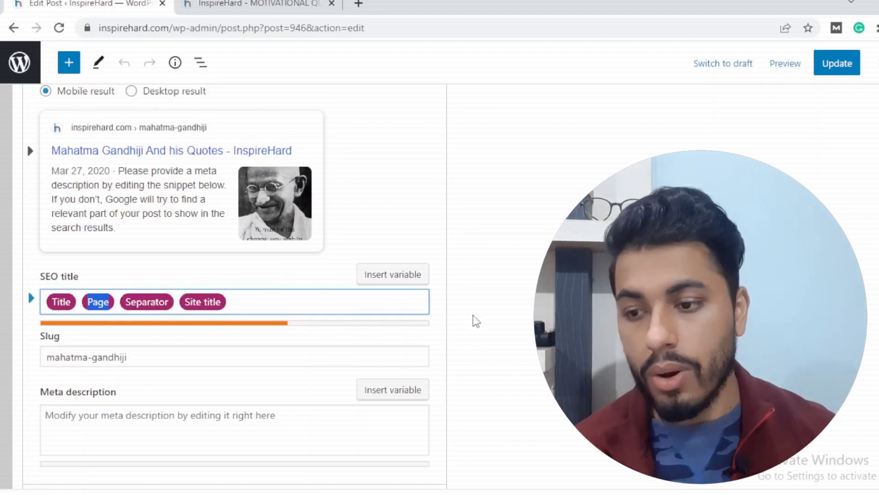
scroll(424, 341, down, 4)
scroll(428, 334, up, 5)
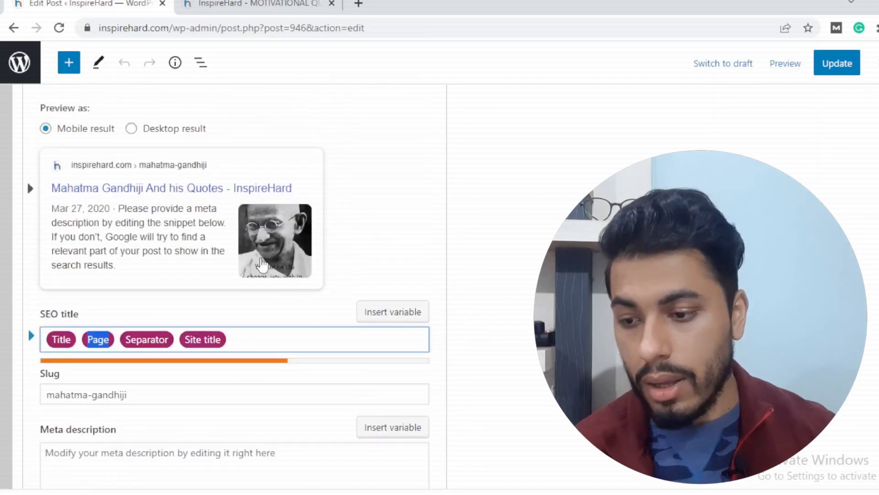
scroll(169, 283, down, 5)
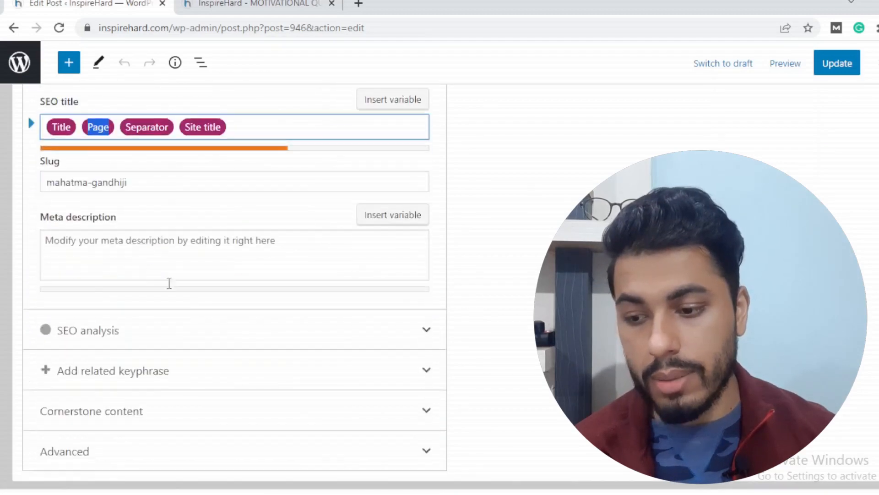
Expand the post's SEO analysis and review its problems, improvements and good results.
click(365, 333)
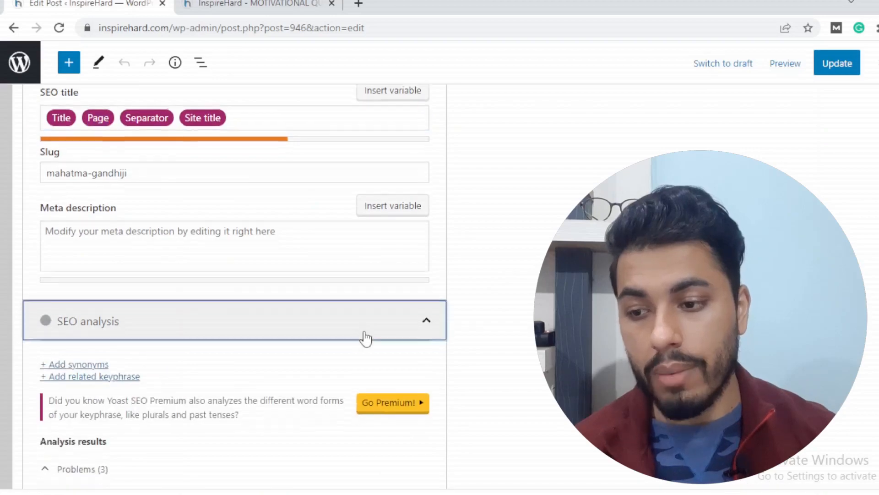
scroll(364, 330, down, 5)
scroll(174, 220, down, 3)
scroll(137, 220, up, 4)
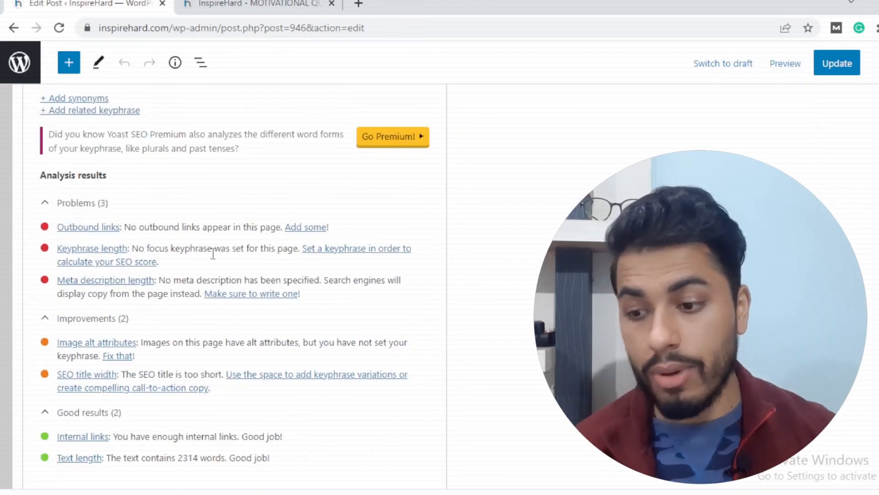
scroll(213, 254, down, 3)
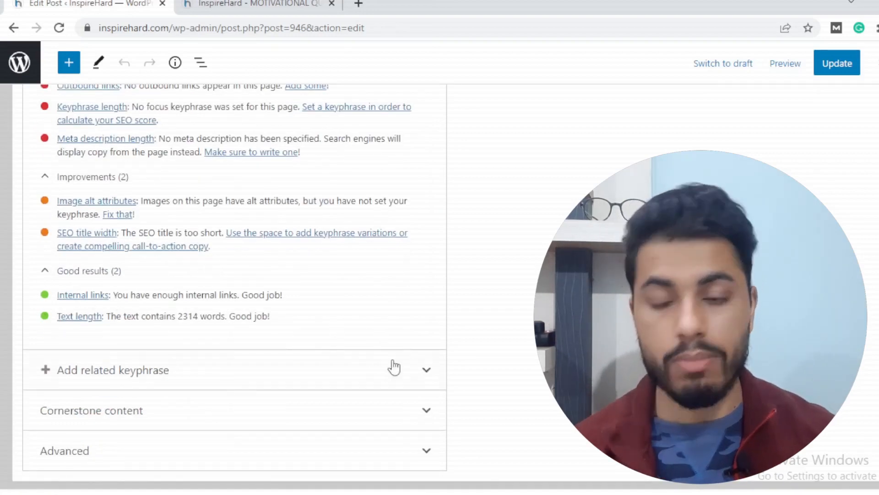
View the post's Yoast Social settings, including the Facebook image, title and description fields and the Twitter preview section.
scroll(398, 369, up, 7)
scroll(400, 376, up, 3)
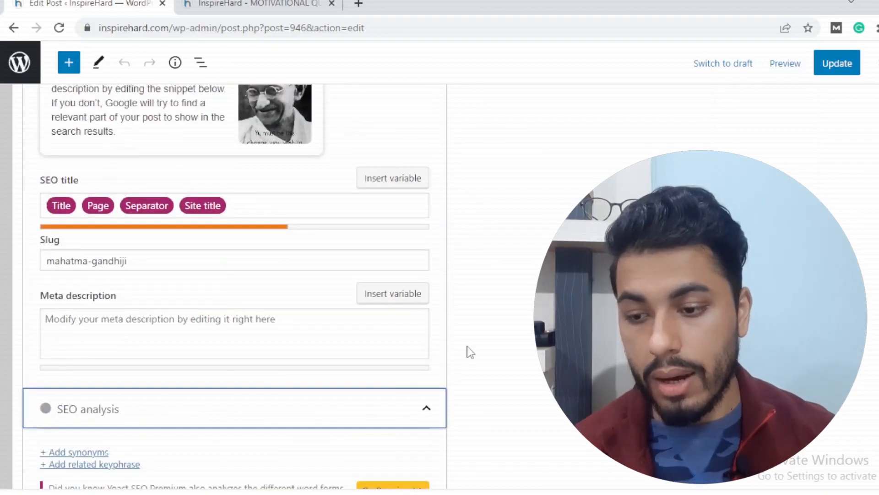
scroll(468, 349, up, 10)
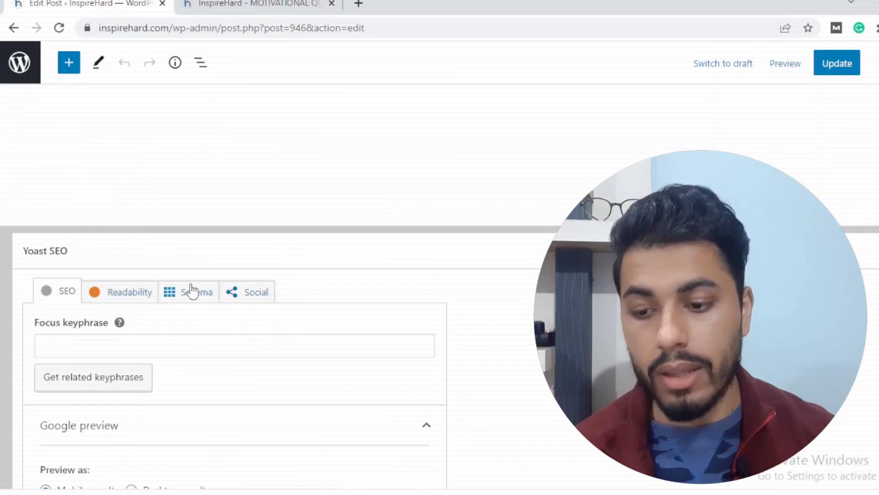
click(251, 292)
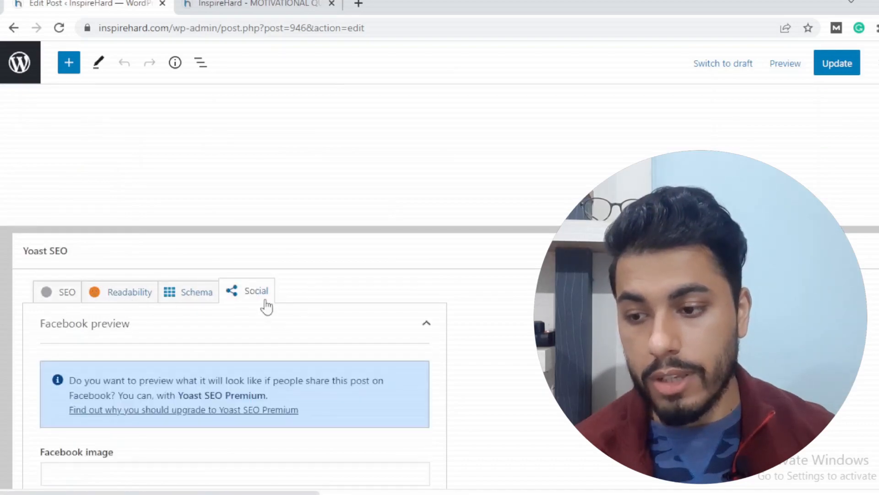
scroll(321, 357, down, 6)
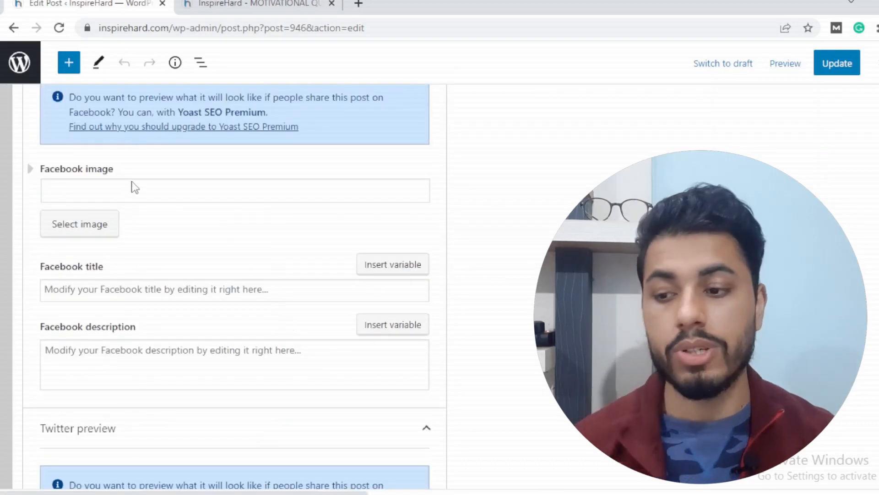
scroll(200, 304, down, 3)
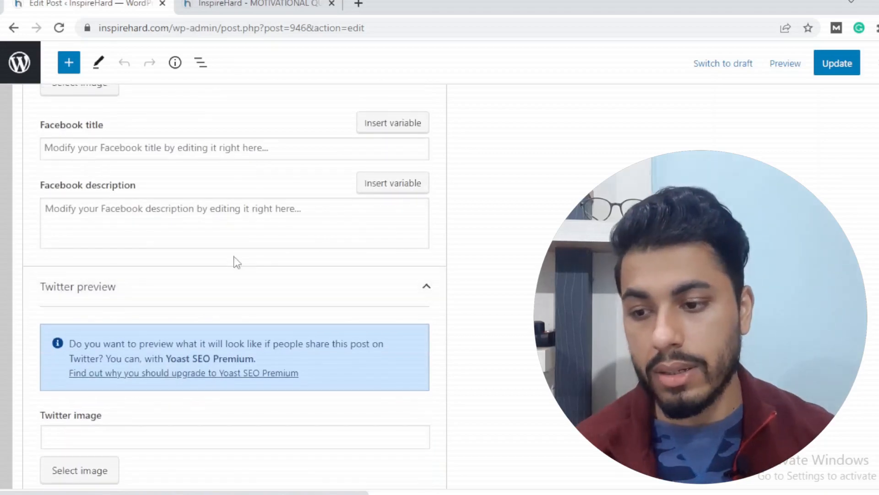